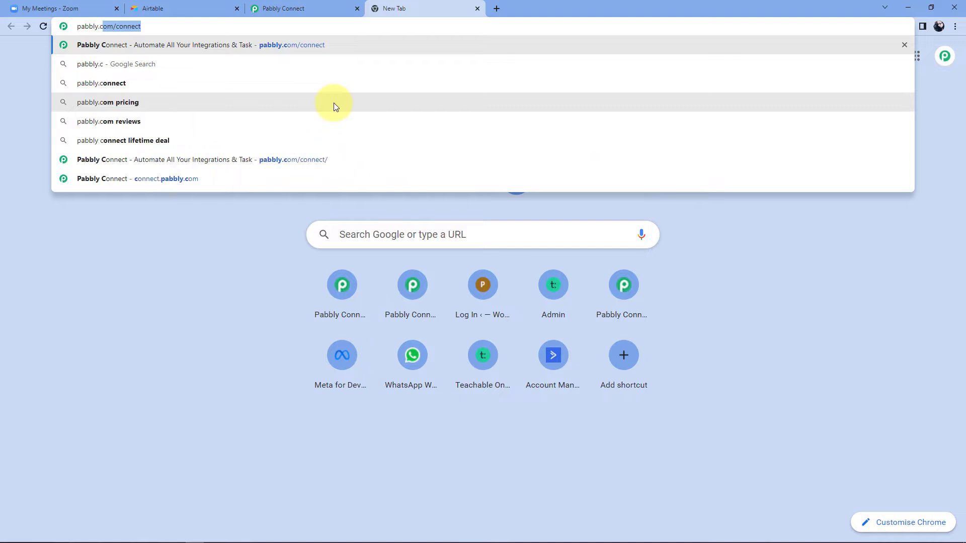
Load pabbly.com/connect/, then close that landing-page tab to return to the dashboard tab.
{"action": "type", "text": "nect/"}
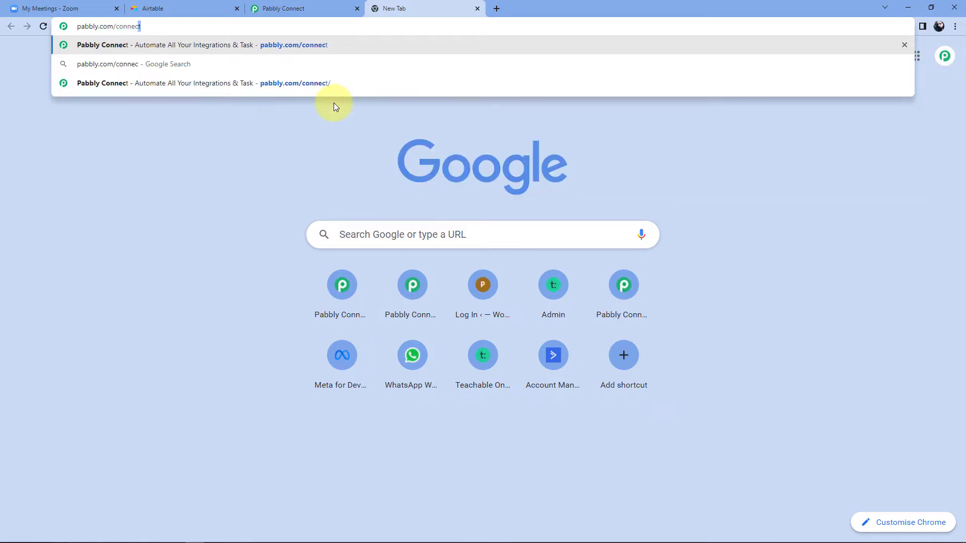
{"action": "key", "text": "Return"}
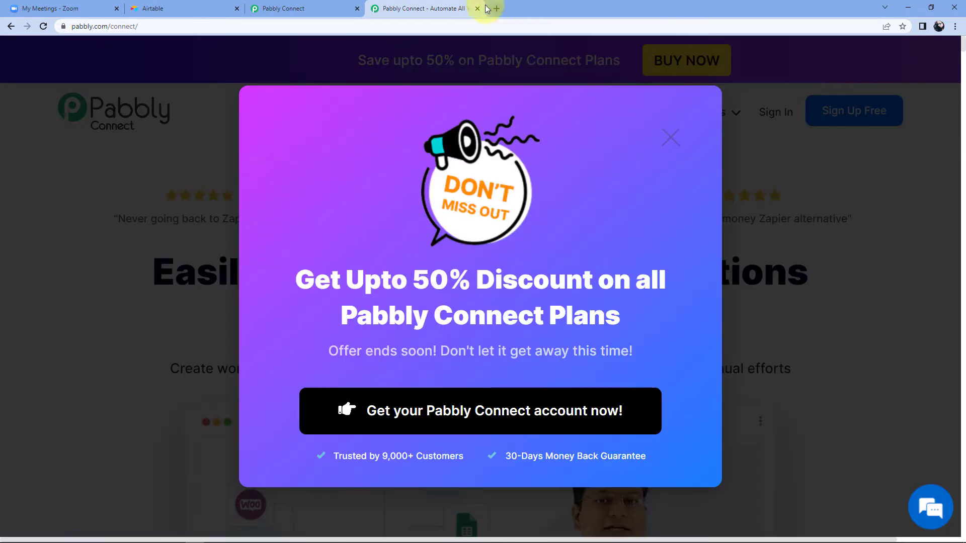
{"action": "left_click", "coordinate": [478, 8]}
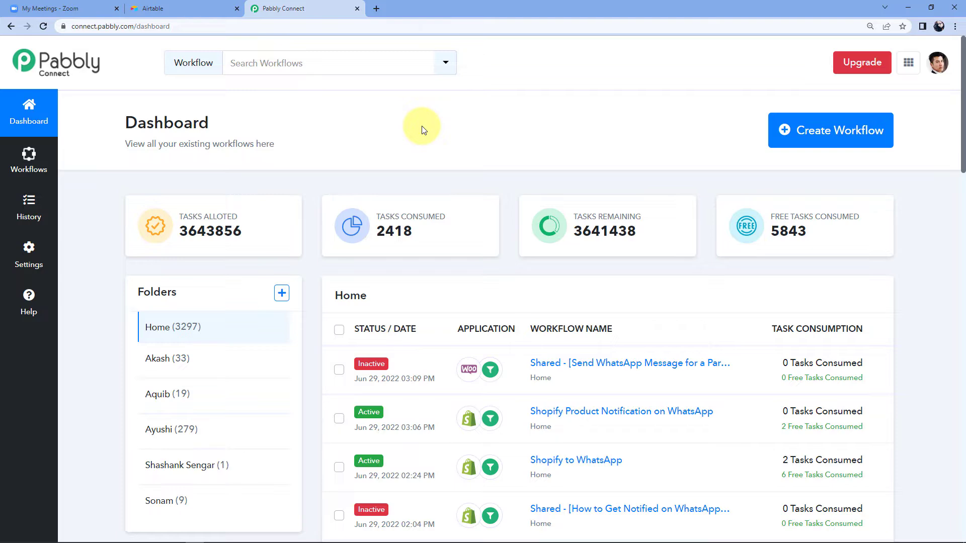
Create a new Pabbly Connect workflow named 'Zoom to Airtable'.
{"action": "left_click", "coordinate": [845, 126]}
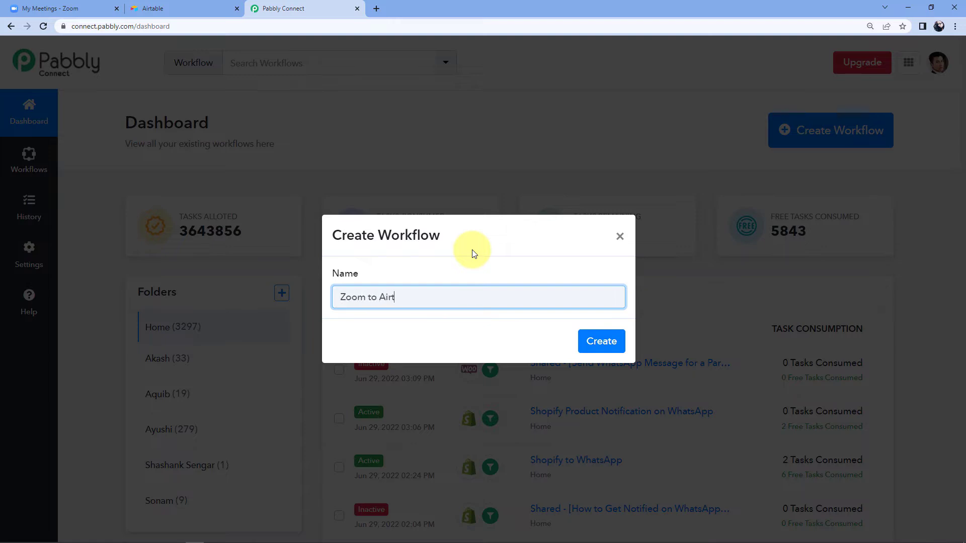
{"action": "left_click", "coordinate": [599, 340]}
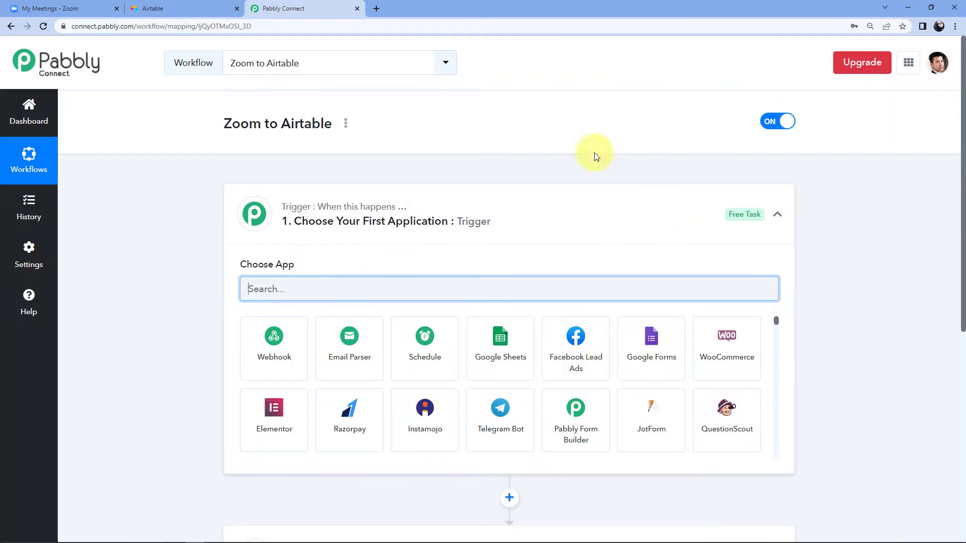
Choose Zoom as the workflow's trigger app.
{"action": "left_click", "coordinate": [509, 215]}
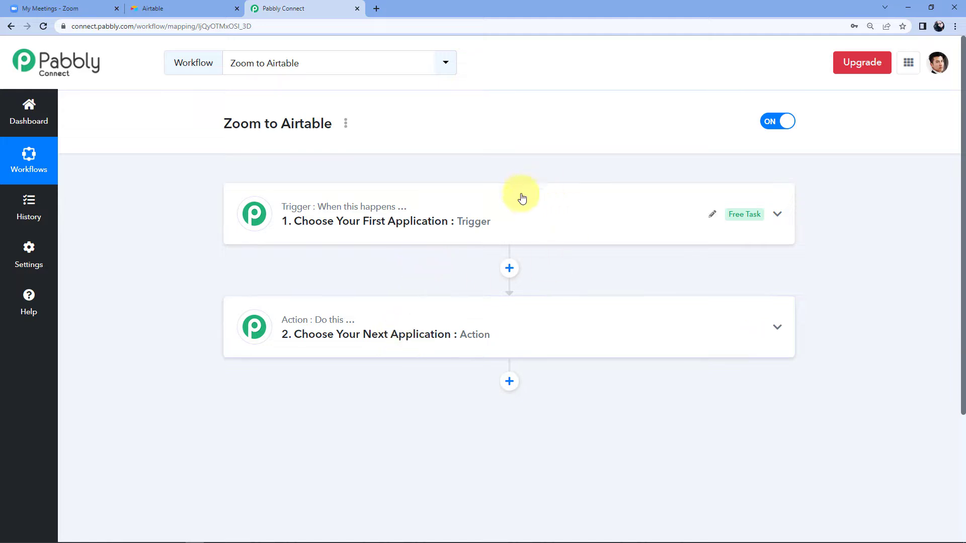
{"action": "left_click", "coordinate": [502, 208]}
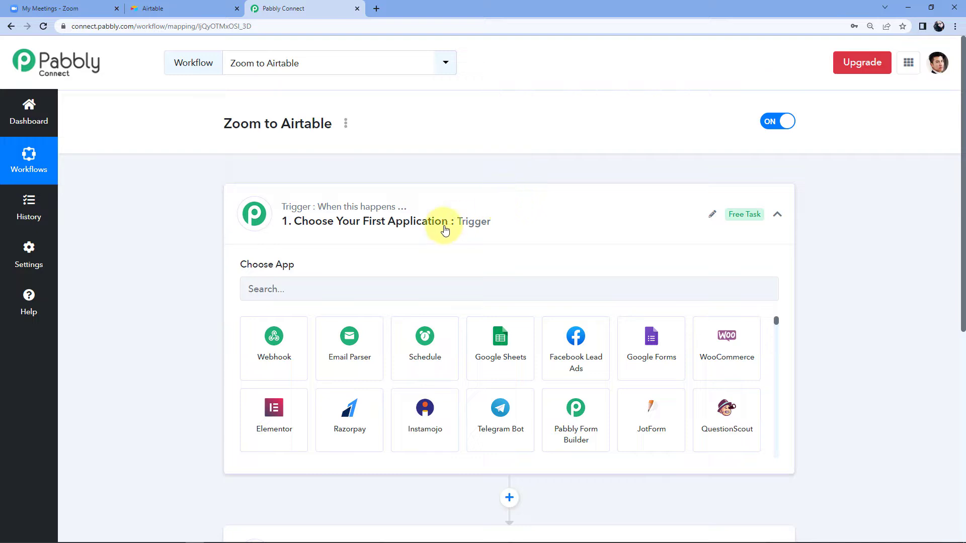
{"action": "left_click", "coordinate": [265, 289]}
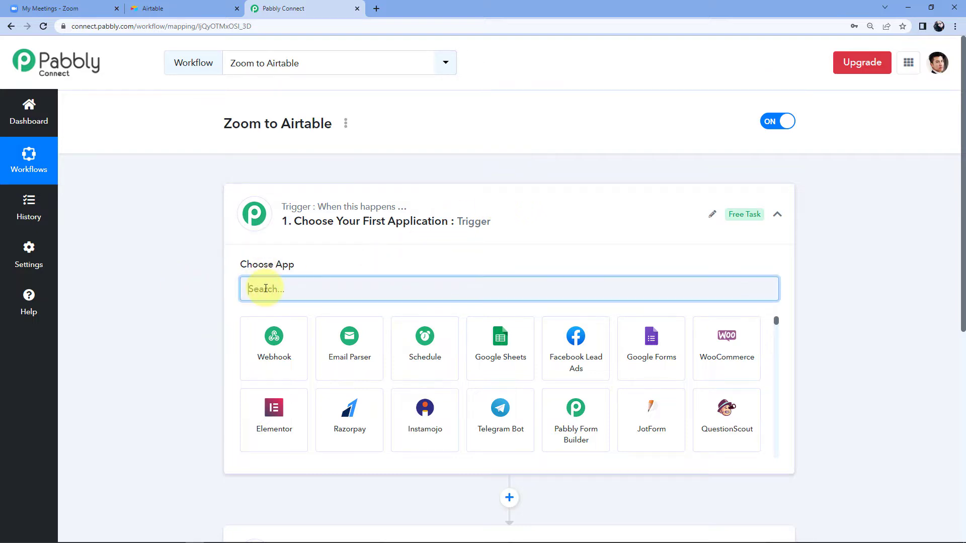
{"action": "type", "text": "Zoom"}
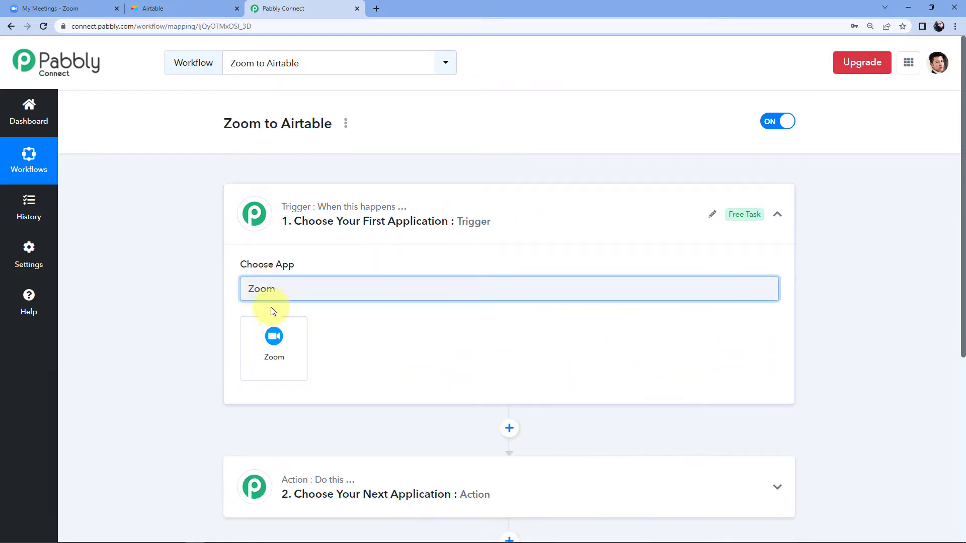
{"action": "left_click", "coordinate": [274, 356]}
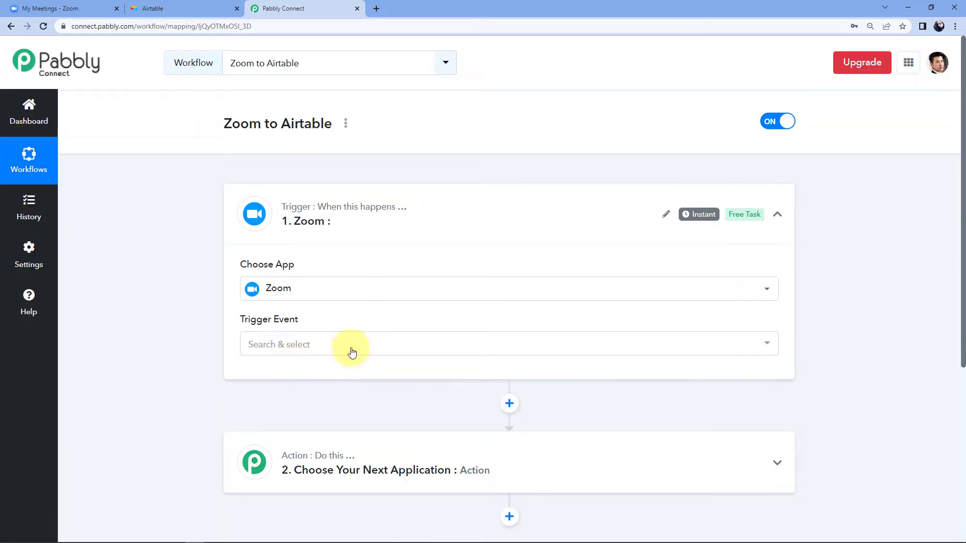
Set the Zoom trigger event to Configure Webhooks and copy its webhook URL.
{"action": "left_click", "coordinate": [338, 349]}
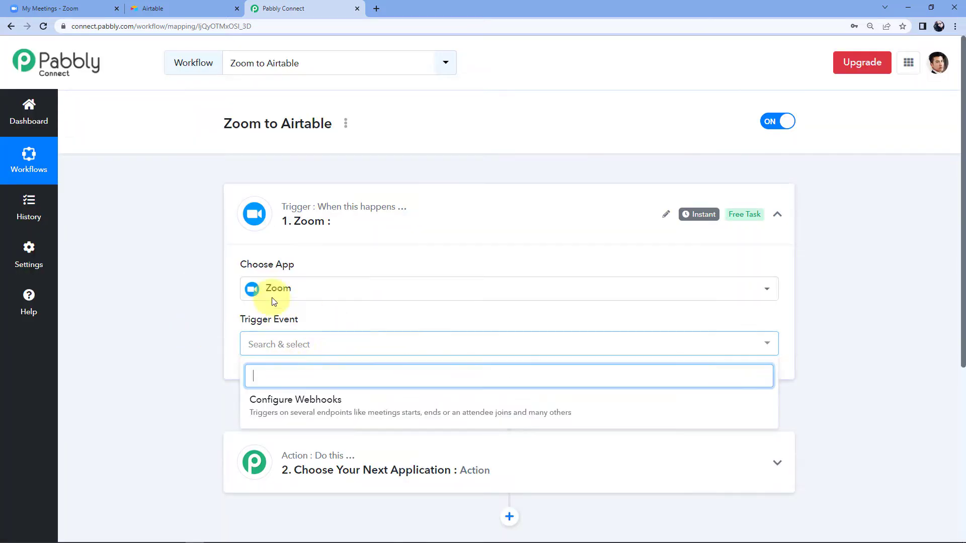
{"action": "scroll", "coordinate": [153, 294], "scroll_direction": "down", "scroll_amount": 2}
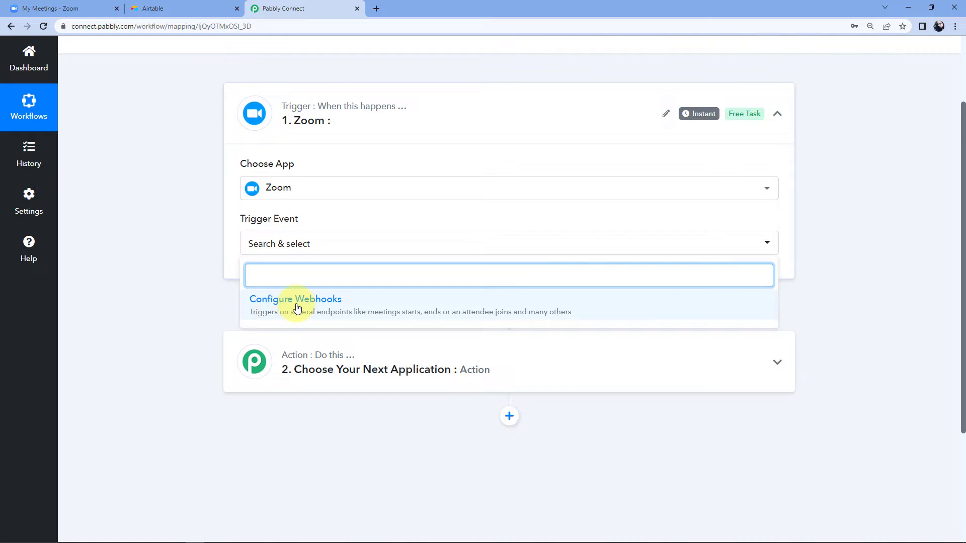
{"action": "left_click", "coordinate": [282, 301]}
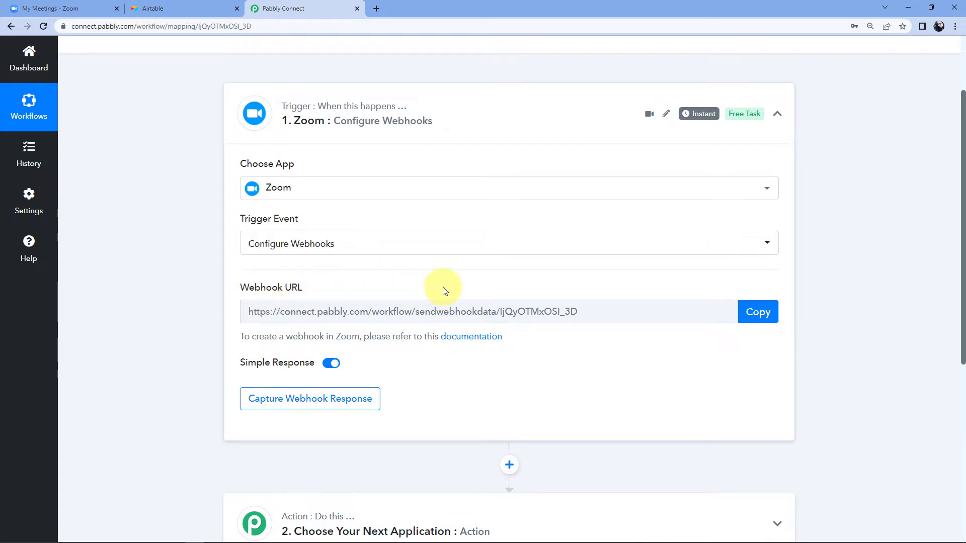
{"action": "left_click", "coordinate": [751, 312]}
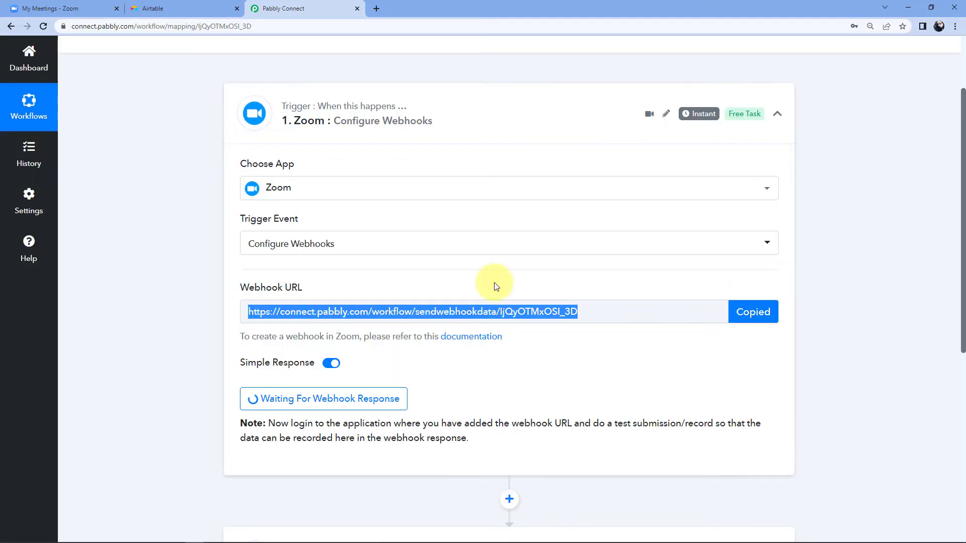
{"action": "left_click", "coordinate": [60, 6]}
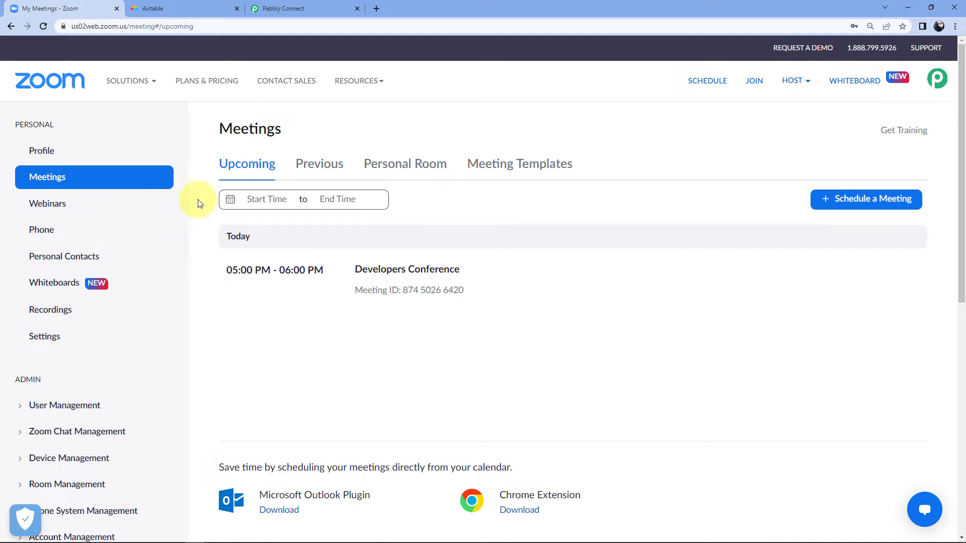
Open Zoom's App Marketplace from the Advanced admin settings and zoom the page out.
{"action": "scroll", "coordinate": [63, 331], "scroll_direction": "down", "scroll_amount": 2}
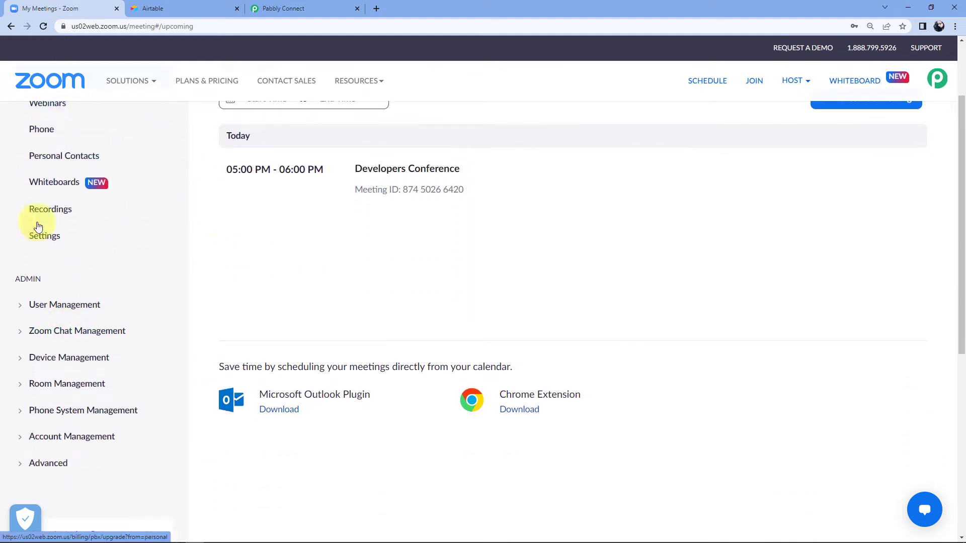
{"action": "left_click", "coordinate": [27, 468]}
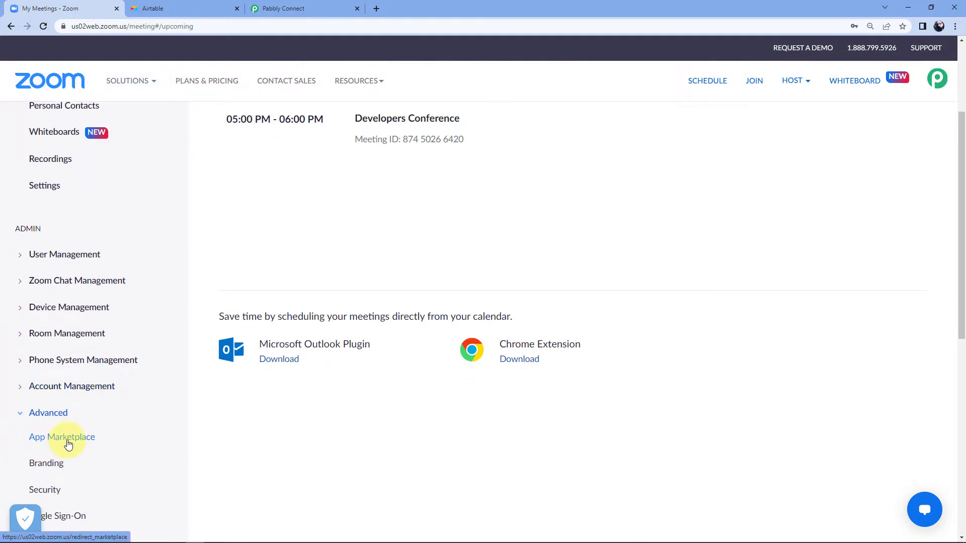
{"action": "left_click", "coordinate": [68, 444]}
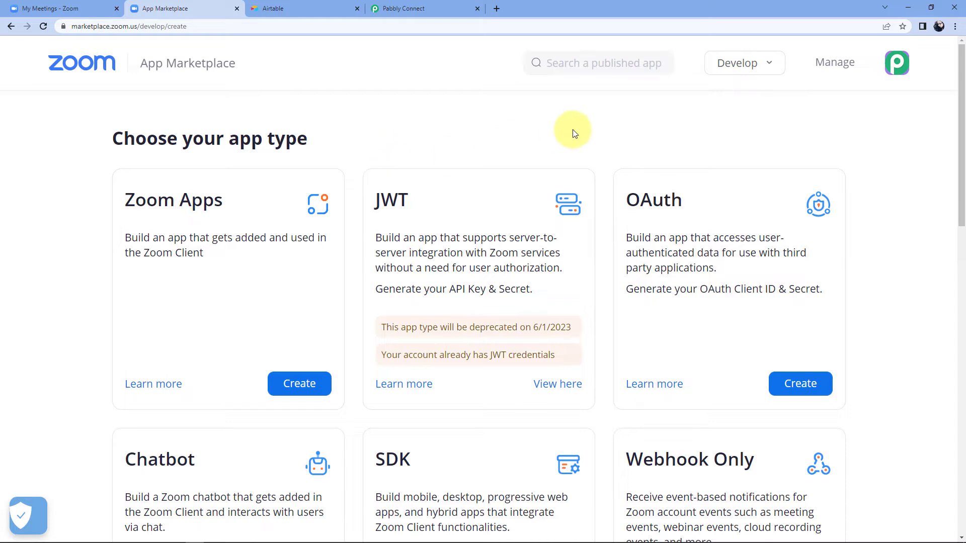
{"action": "key", "text": "ctrl+minus"}
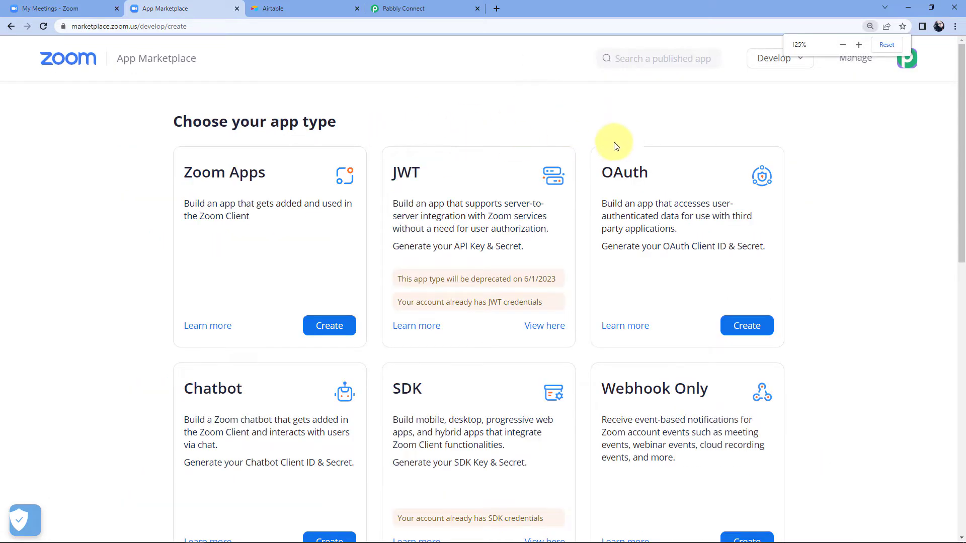
Create a Webhook Only app named Pabbly in the Zoom App Marketplace.
{"action": "scroll", "coordinate": [578, 151], "scroll_direction": "down", "scroll_amount": 3}
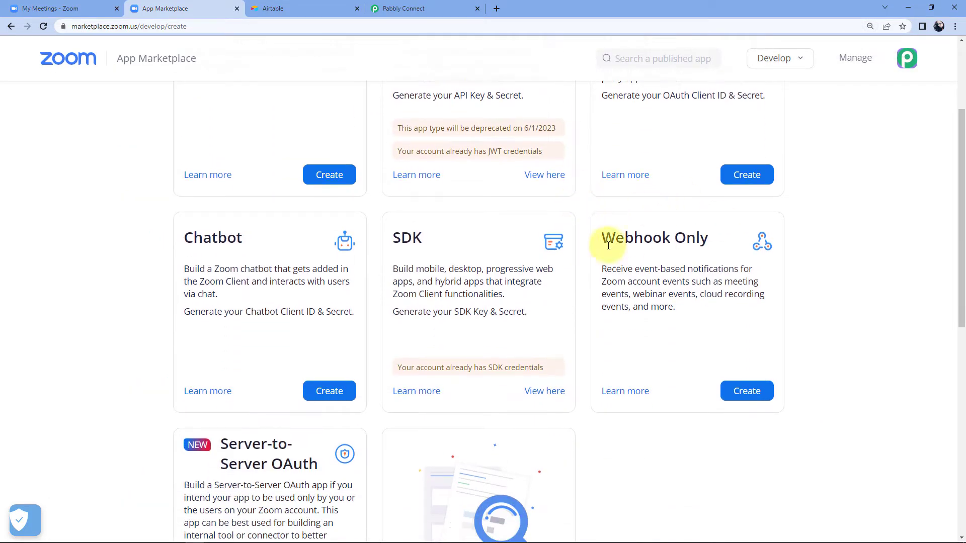
{"action": "left_click", "coordinate": [759, 397]}
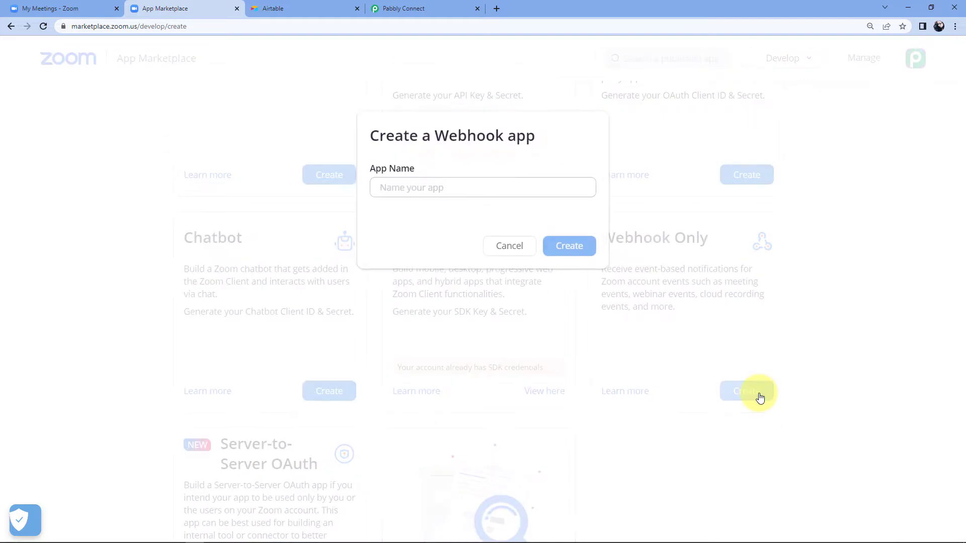
{"action": "left_click", "coordinate": [445, 188]}
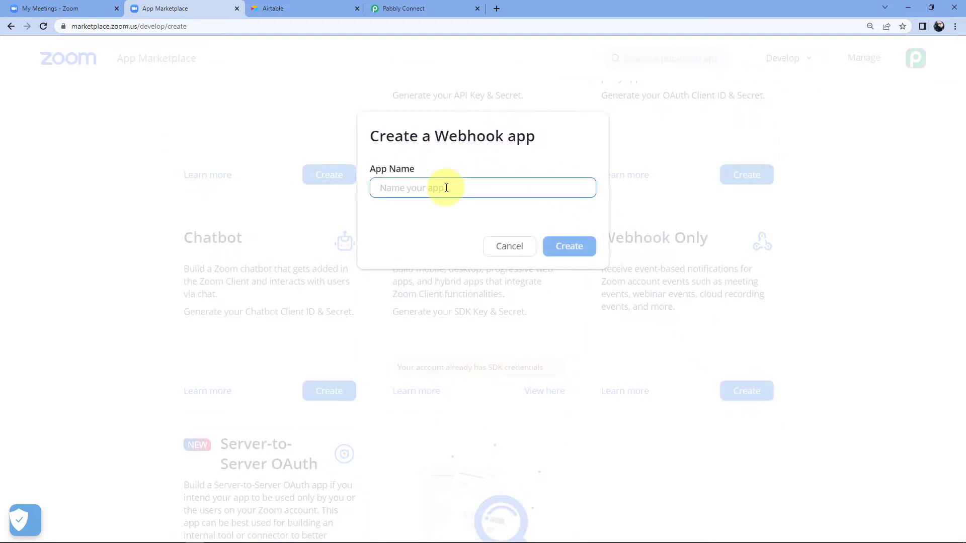
{"action": "type", "text": "Pabbly"}
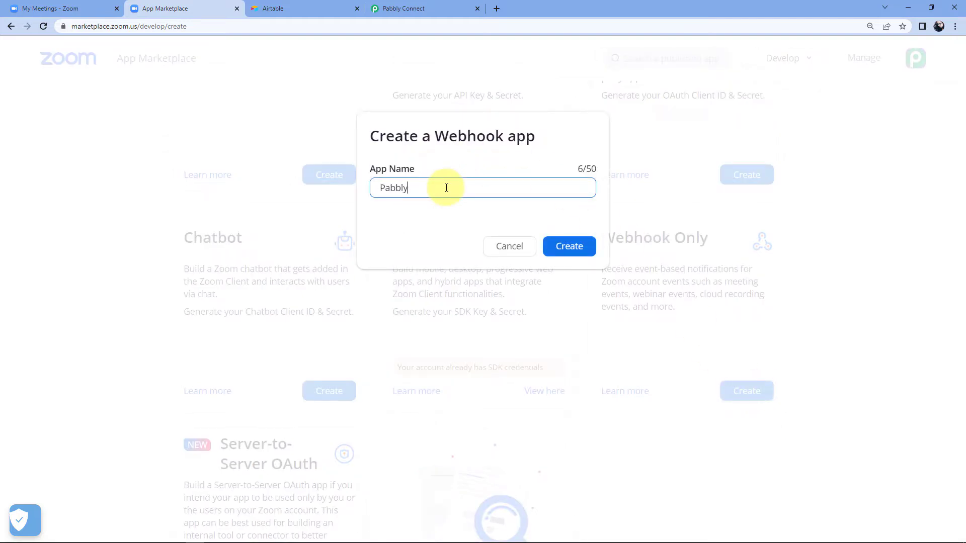
{"action": "left_click", "coordinate": [566, 245]}
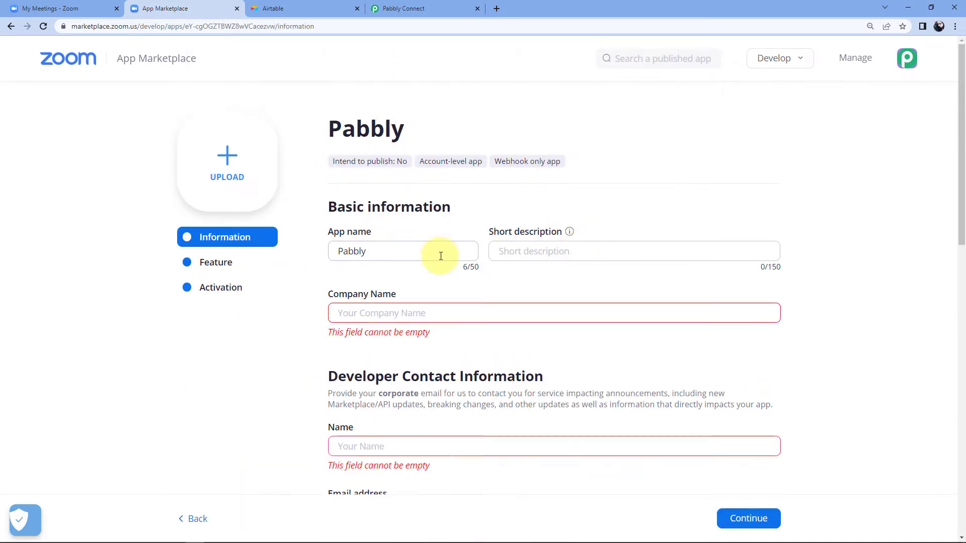
Fill in the company name, developer contact name and e-mail, then continue to the Feature step.
{"action": "scroll", "coordinate": [349, 257], "scroll_direction": "down", "scroll_amount": 1}
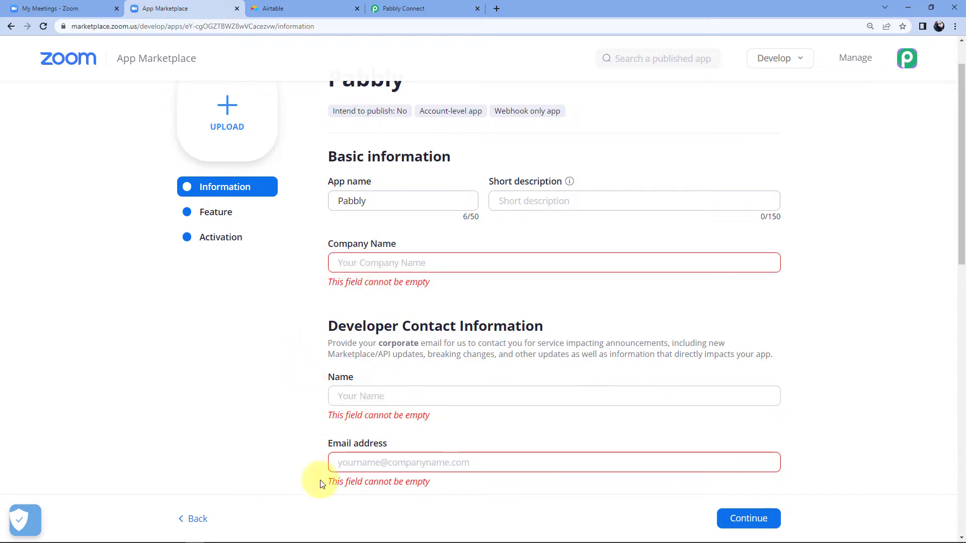
{"action": "left_click", "coordinate": [419, 264]}
{"action": "type", "text": "Pabbly"}
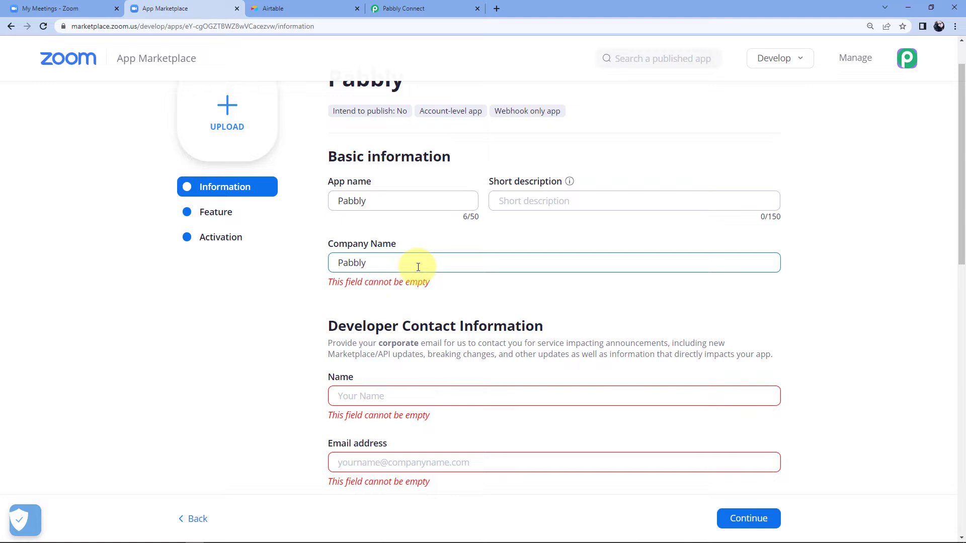
{"action": "left_click", "coordinate": [359, 384]}
{"action": "type", "text": "Aakash"}
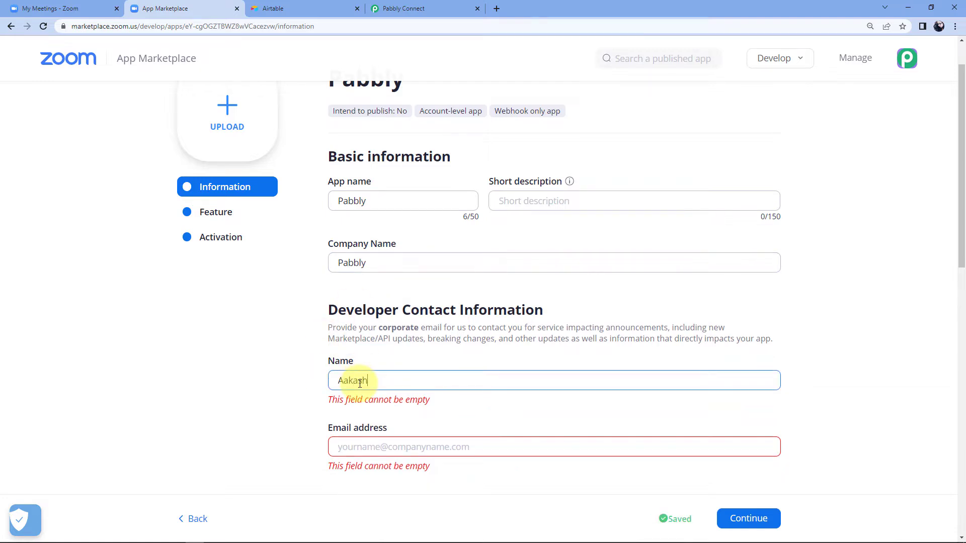
{"action": "key", "text": "Tab"}
{"action": "type", "text": "aa"}
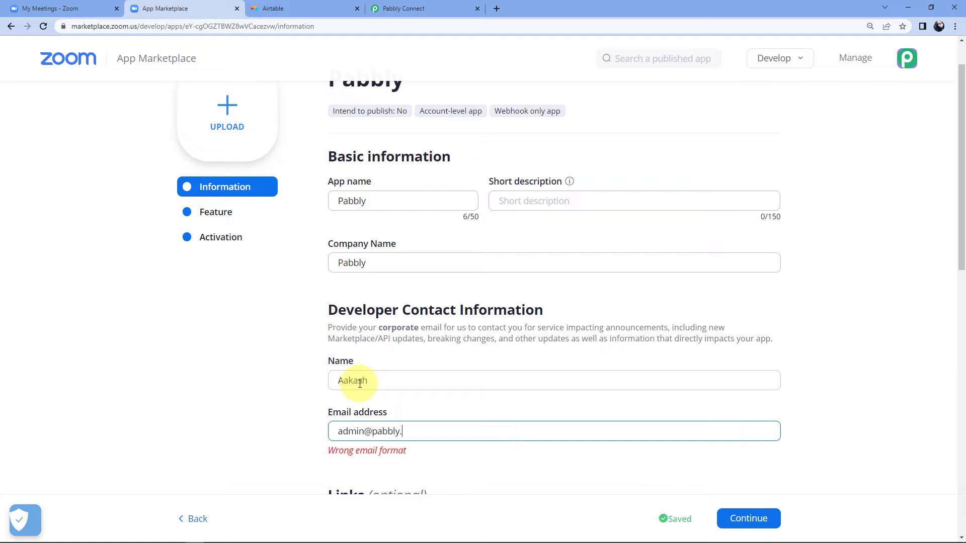
{"action": "scroll", "coordinate": [359, 384], "scroll_direction": "down", "scroll_amount": 1}
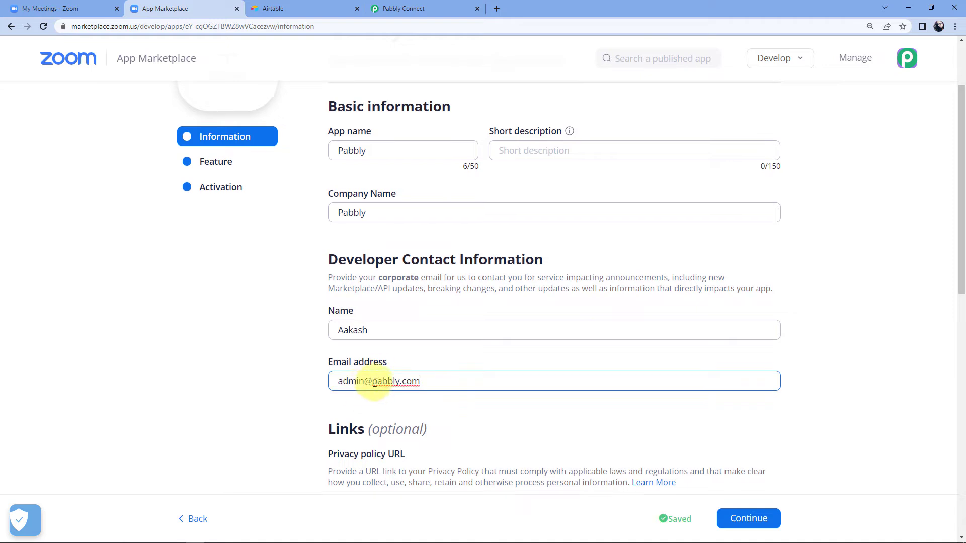
{"action": "scroll", "coordinate": [317, 428], "scroll_direction": "down", "scroll_amount": 1}
{"action": "scroll", "coordinate": [316, 428], "scroll_direction": "down", "scroll_amount": 1}
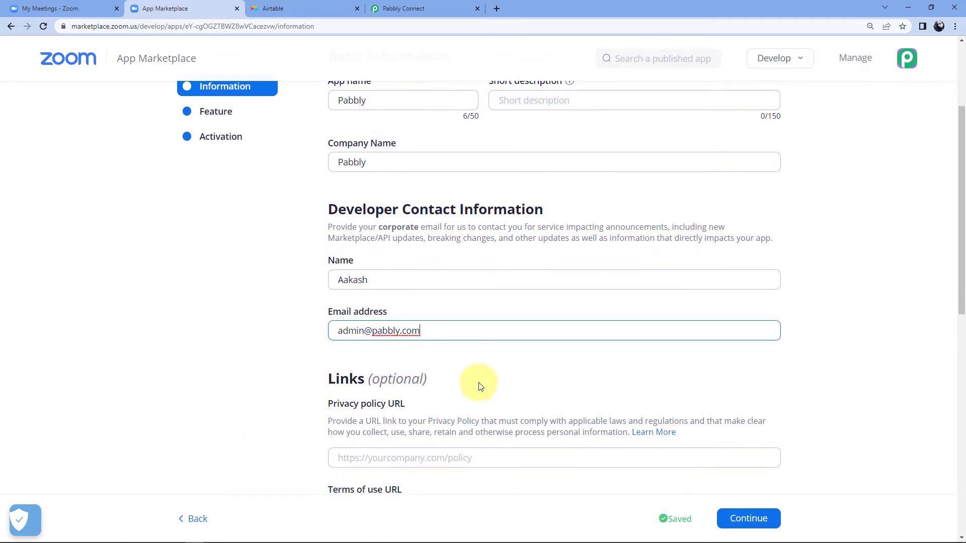
{"action": "left_click", "coordinate": [753, 520]}
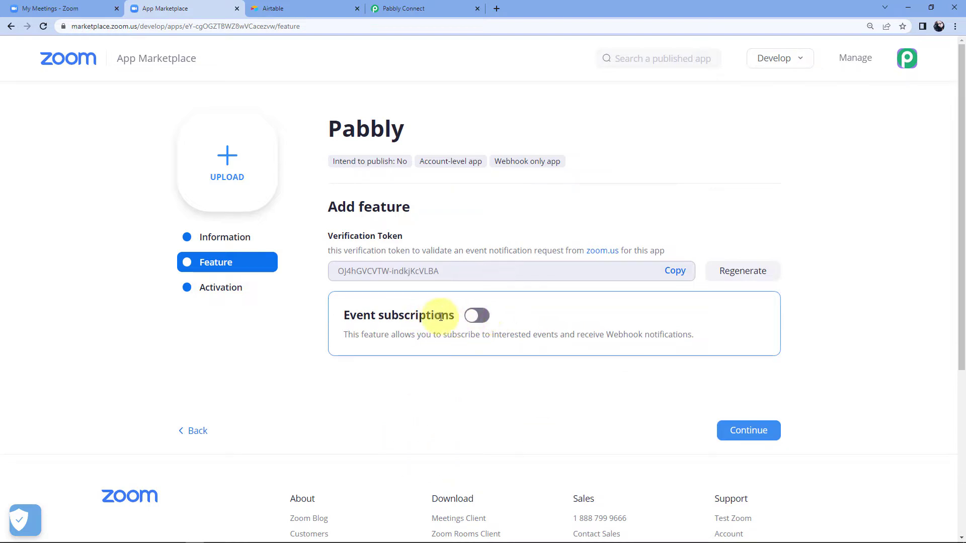
Turn on event subscriptions and add a new subscription named PC.
{"action": "left_click", "coordinate": [475, 315]}
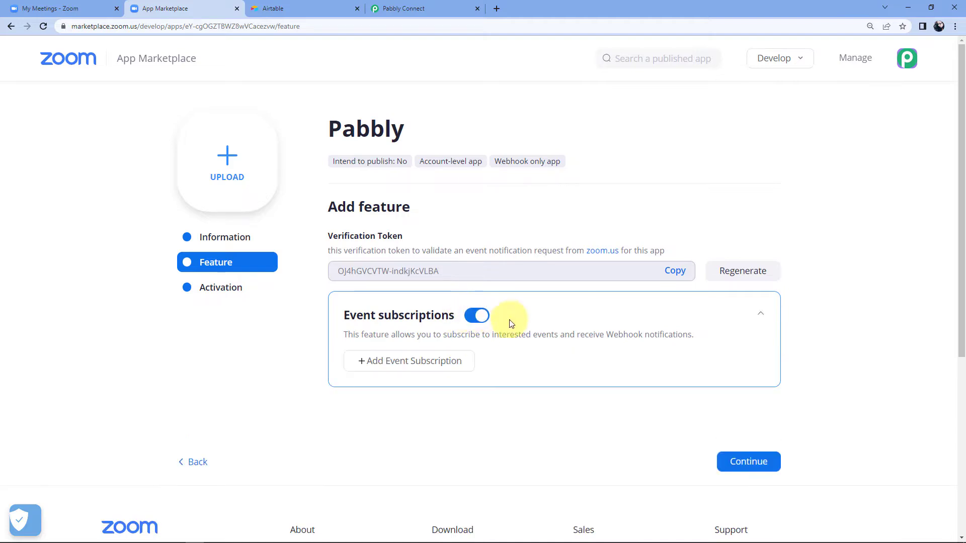
{"action": "left_click", "coordinate": [408, 365]}
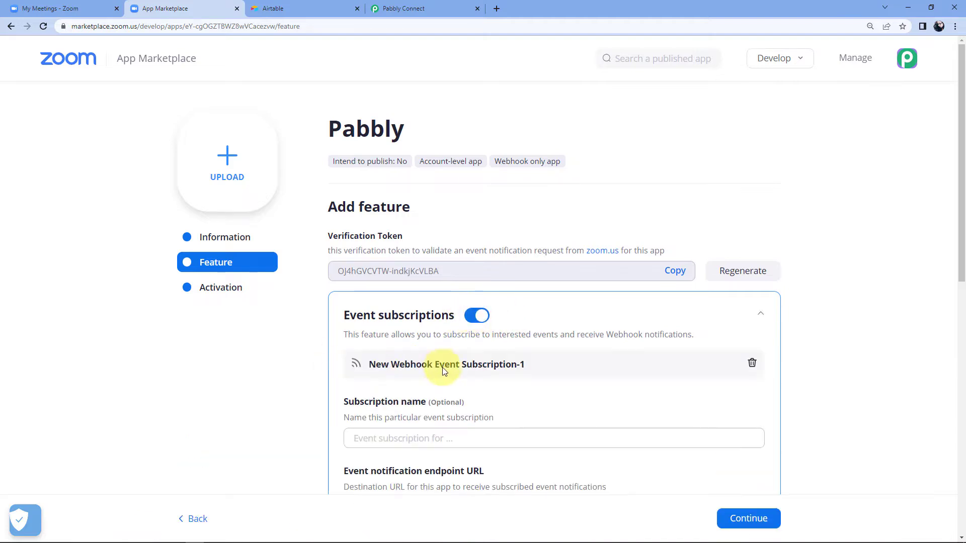
{"action": "scroll", "coordinate": [427, 380], "scroll_direction": "down", "scroll_amount": 1}
{"action": "left_click", "coordinate": [408, 389]}
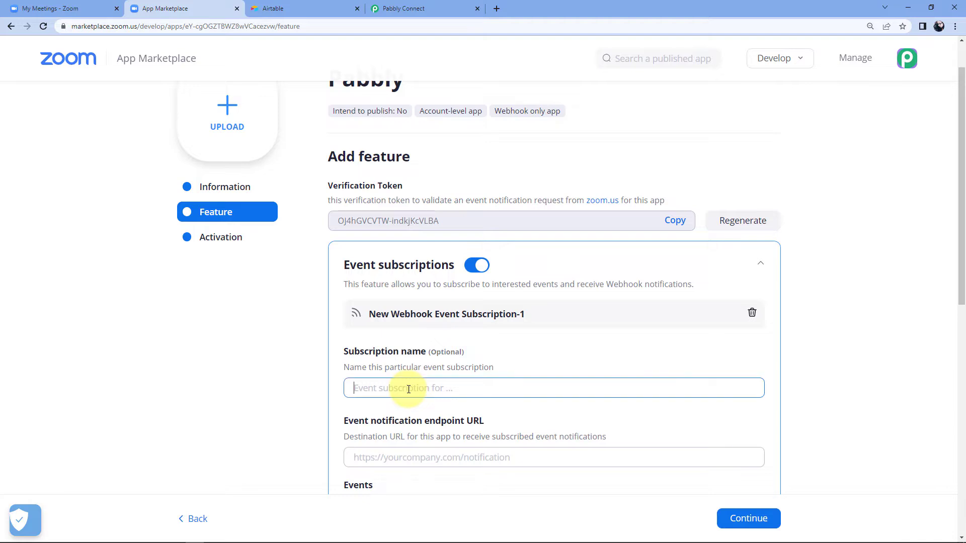
{"action": "type", "text": "PC"}
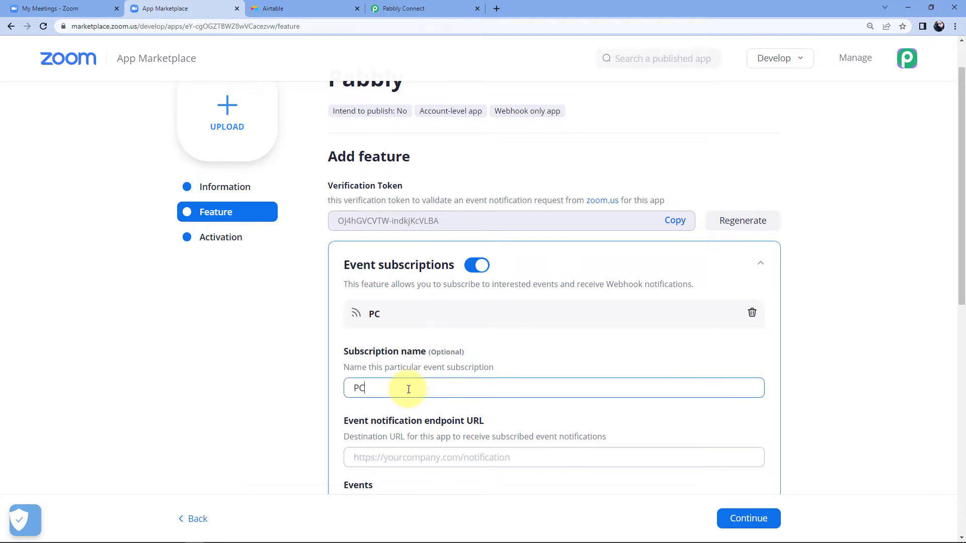
{"action": "scroll", "coordinate": [545, 360], "scroll_direction": "down", "scroll_amount": 4}
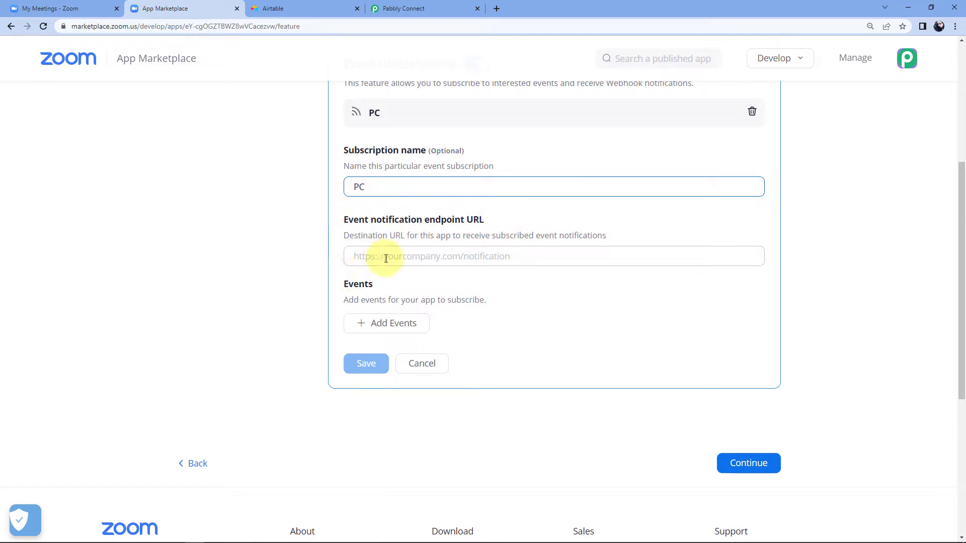
Paste the Pabbly Connect webhook URL into the PC subscription's endpoint URL field.
{"action": "left_click", "coordinate": [443, 8]}
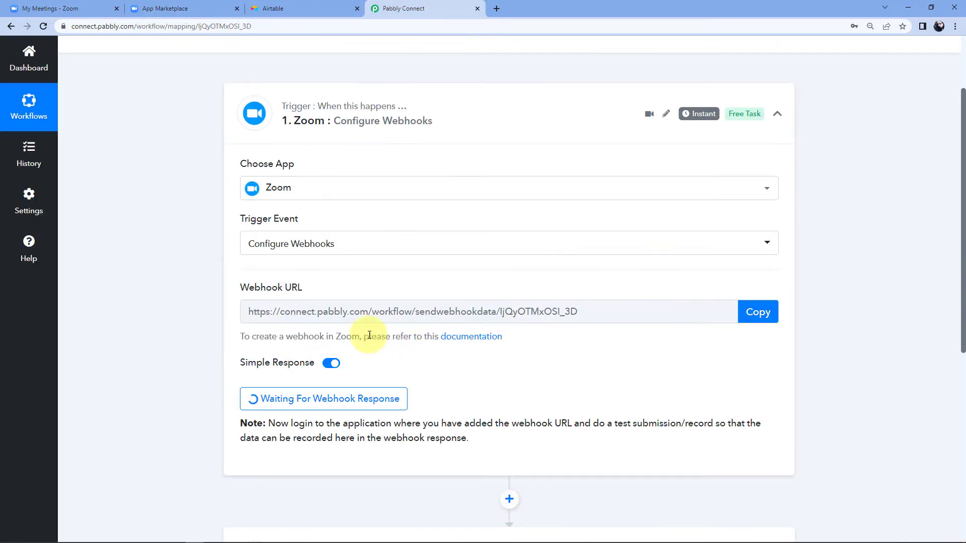
{"action": "left_click", "coordinate": [774, 308]}
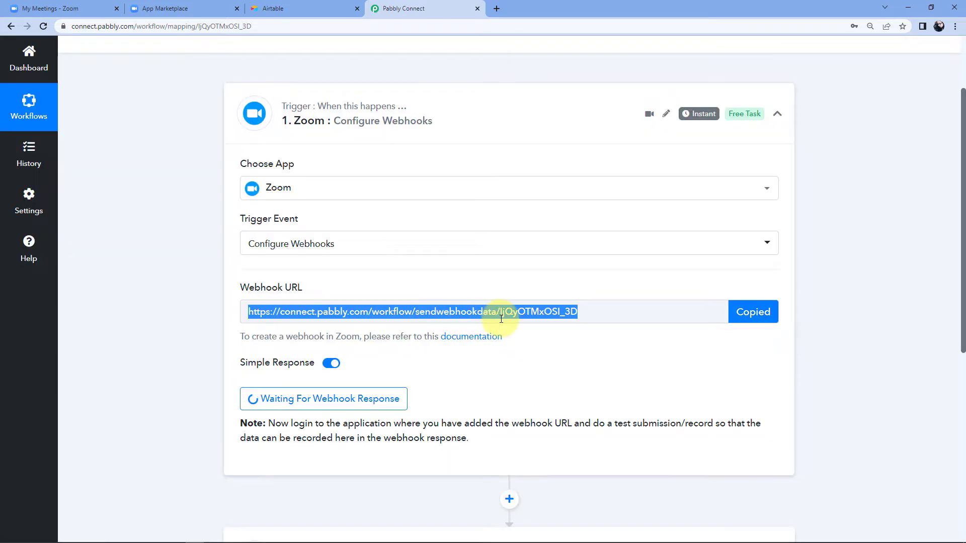
{"action": "left_click", "coordinate": [218, 8]}
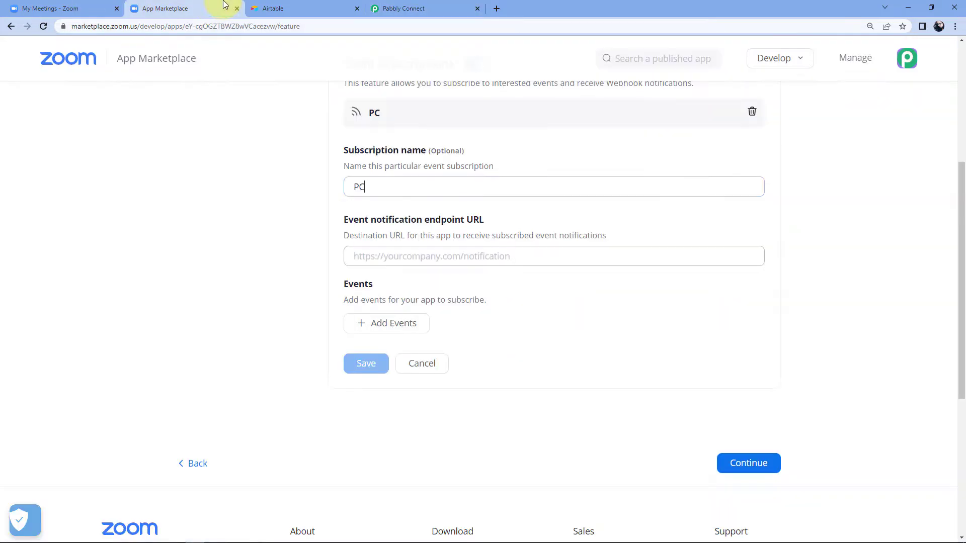
{"action": "left_click", "coordinate": [364, 255]}
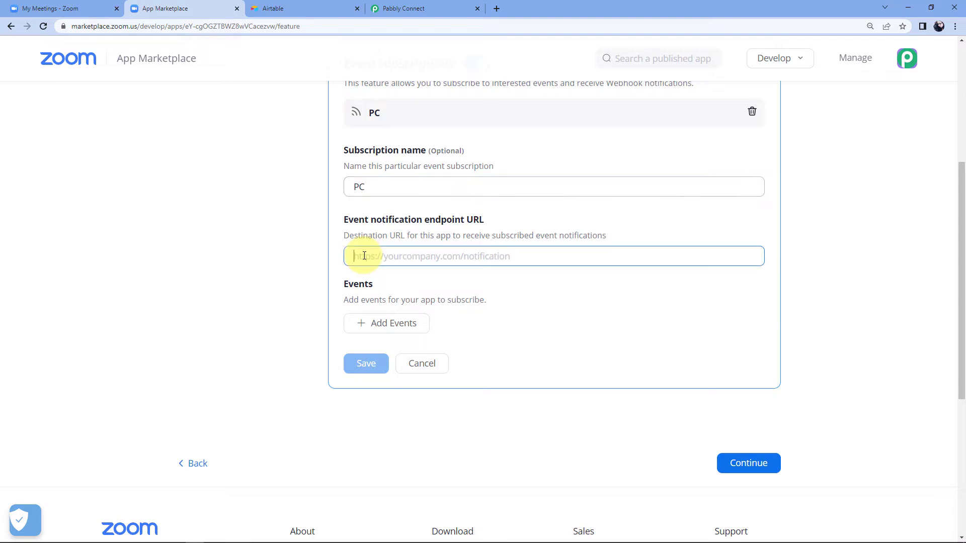
{"action": "right_click", "coordinate": [364, 256]}
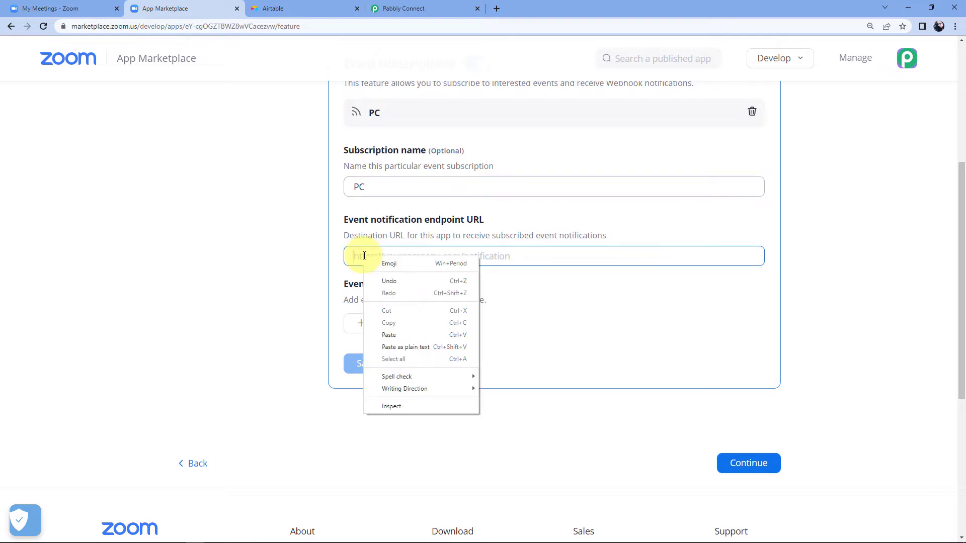
{"action": "left_click", "coordinate": [402, 334]}
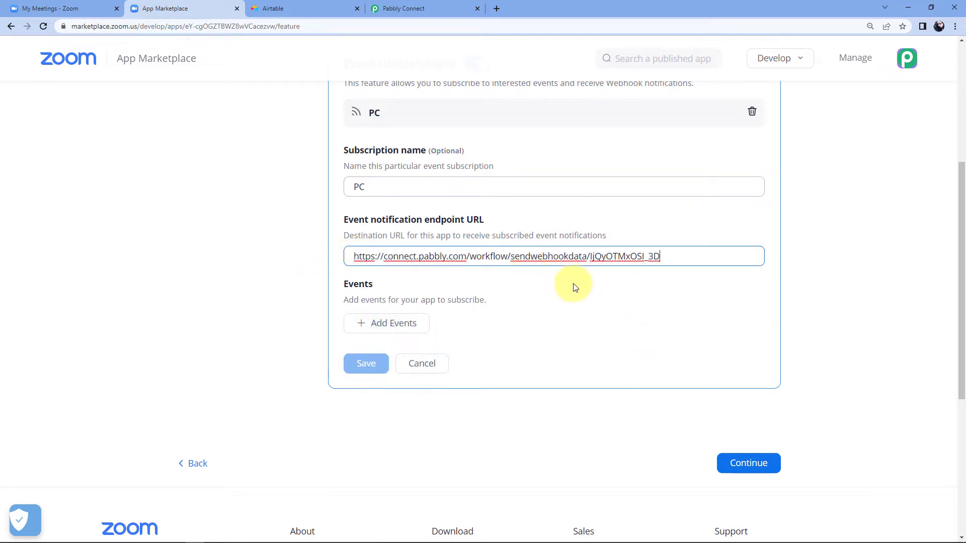
Add the 'Meeting Registration has been created' event to the PC subscription and save it.
{"action": "left_click", "coordinate": [380, 323]}
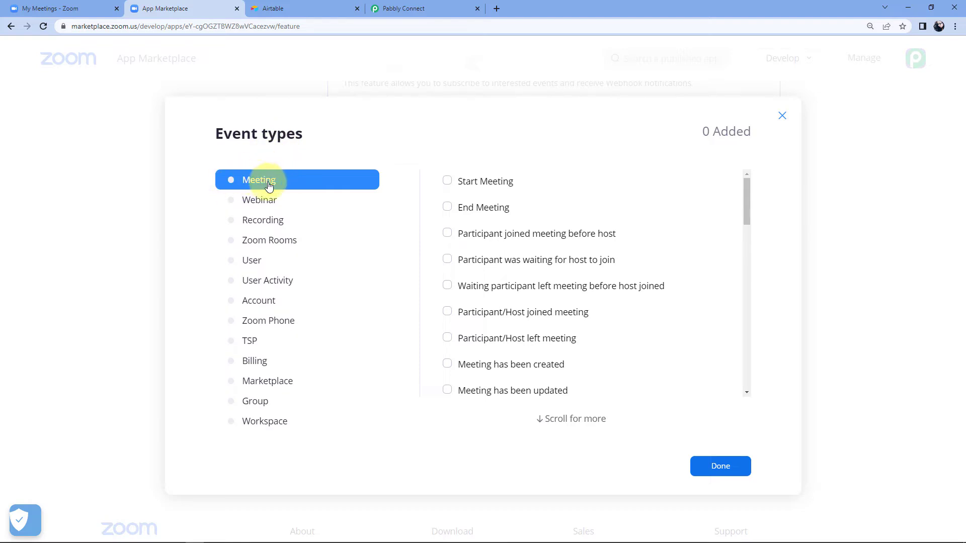
{"action": "scroll", "coordinate": [452, 229], "scroll_direction": "down", "scroll_amount": 1}
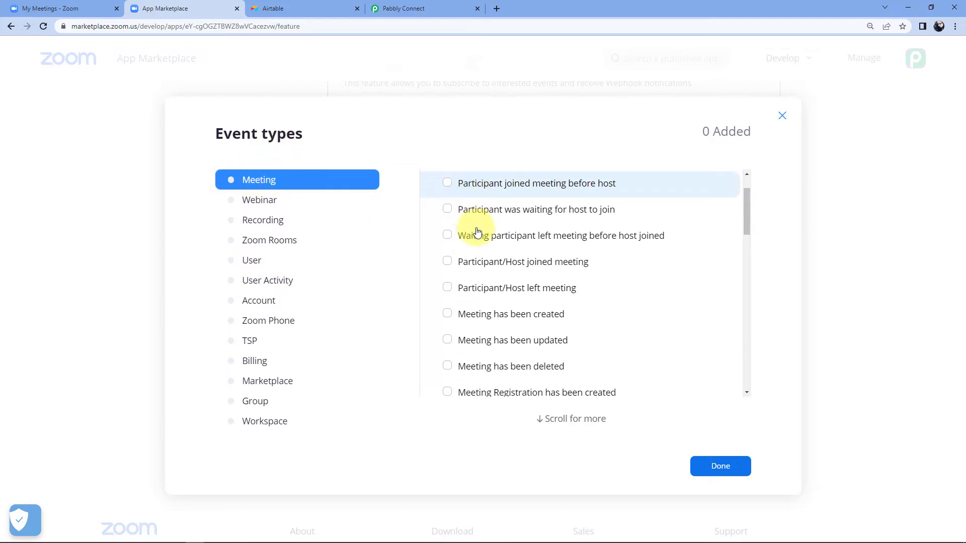
{"action": "scroll", "coordinate": [478, 232], "scroll_direction": "down", "scroll_amount": 2}
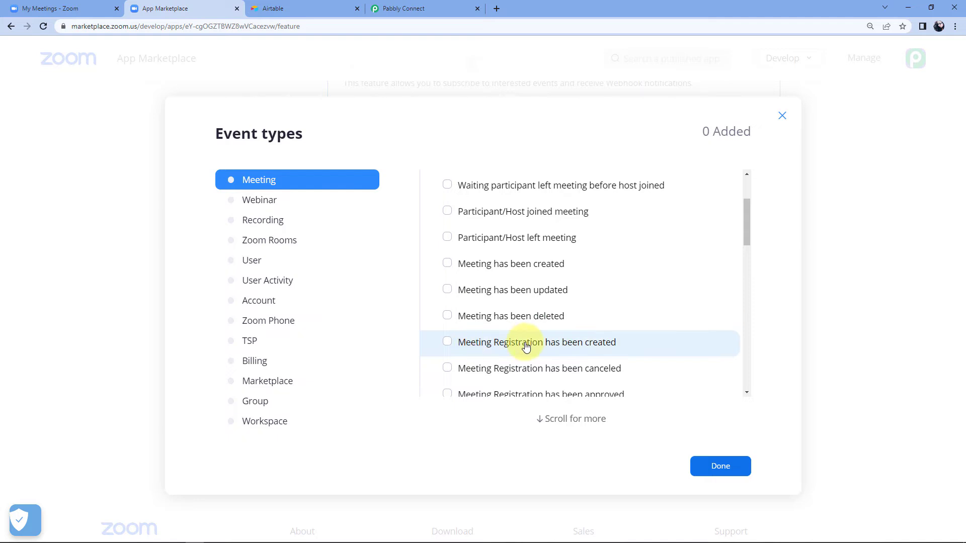
{"action": "left_click", "coordinate": [447, 342]}
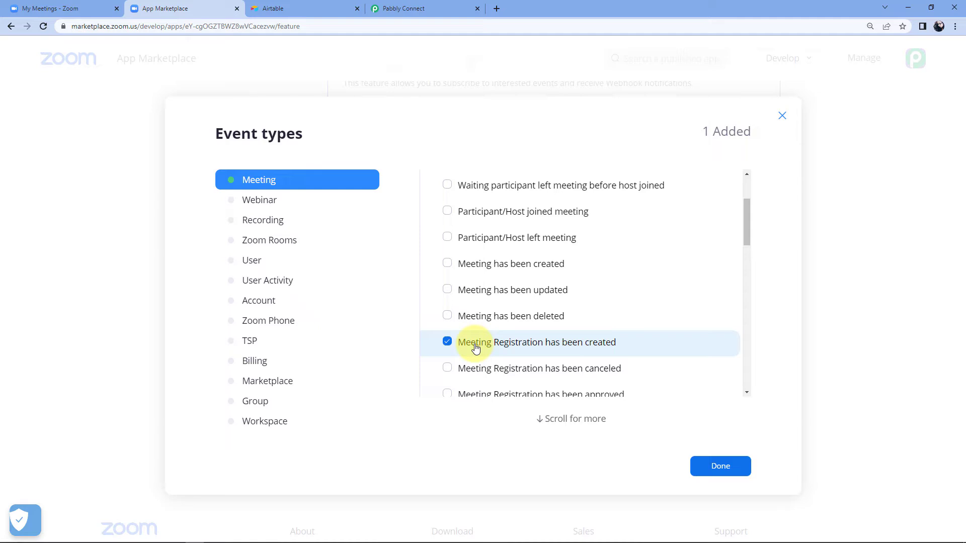
{"action": "left_click", "coordinate": [252, 201]}
{"action": "scroll", "coordinate": [488, 277], "scroll_direction": "down", "scroll_amount": 2}
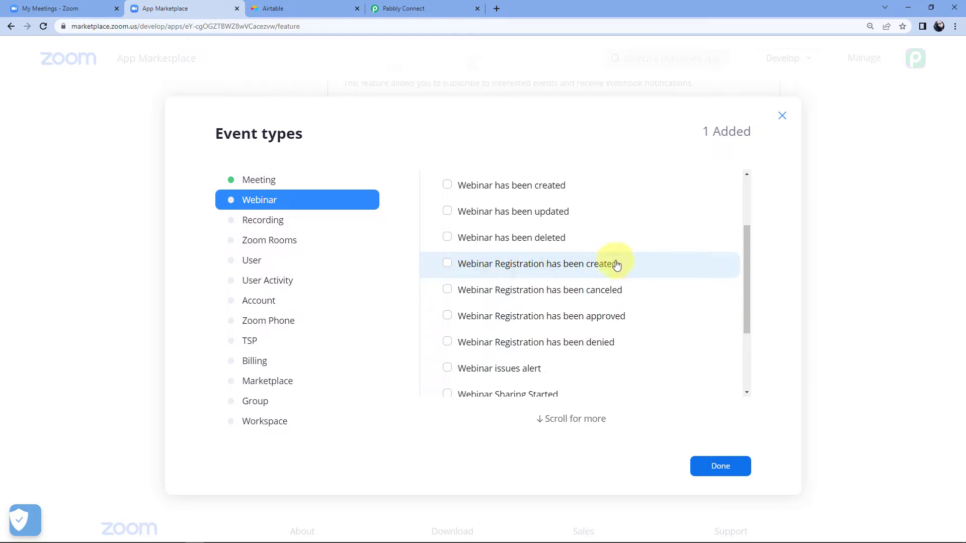
{"action": "left_click", "coordinate": [276, 180]}
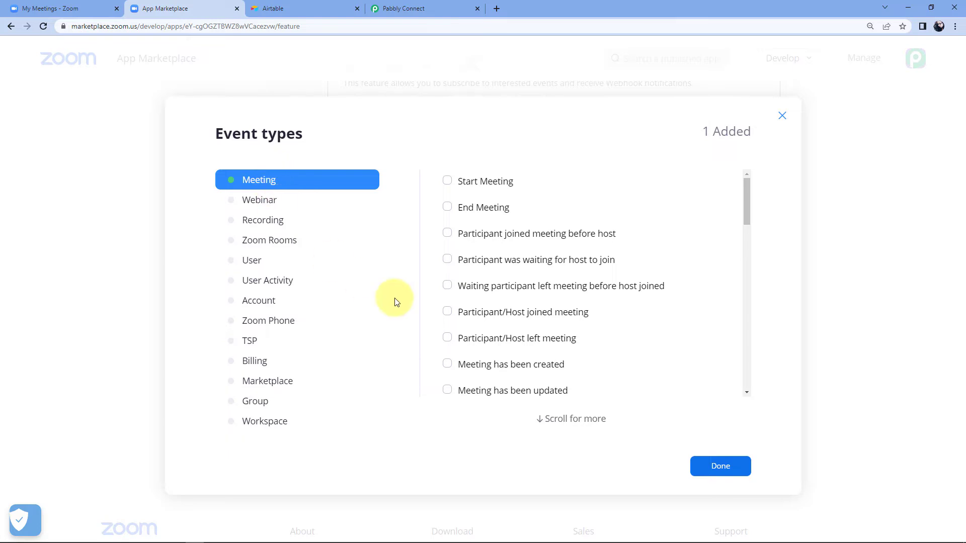
{"action": "scroll", "coordinate": [463, 252], "scroll_direction": "down", "scroll_amount": 3}
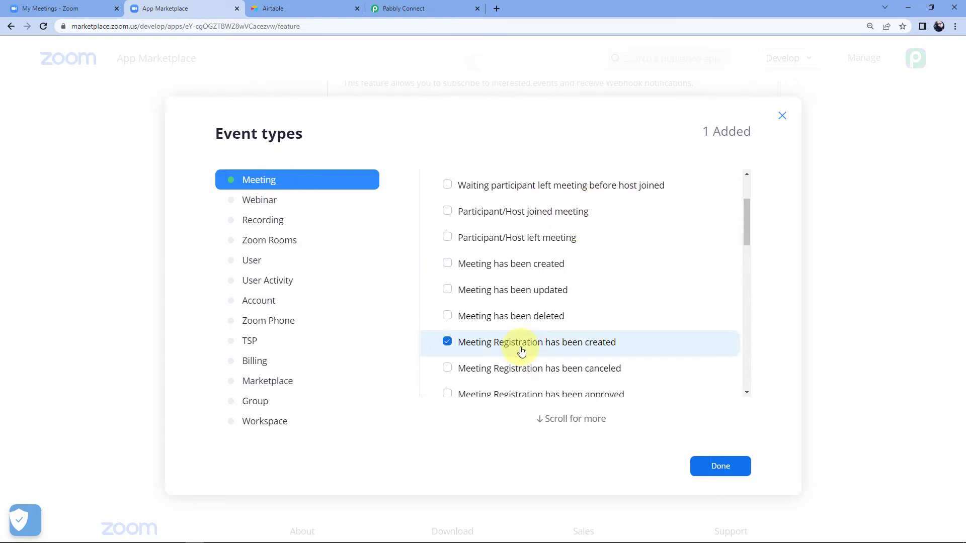
{"action": "left_click", "coordinate": [721, 467]}
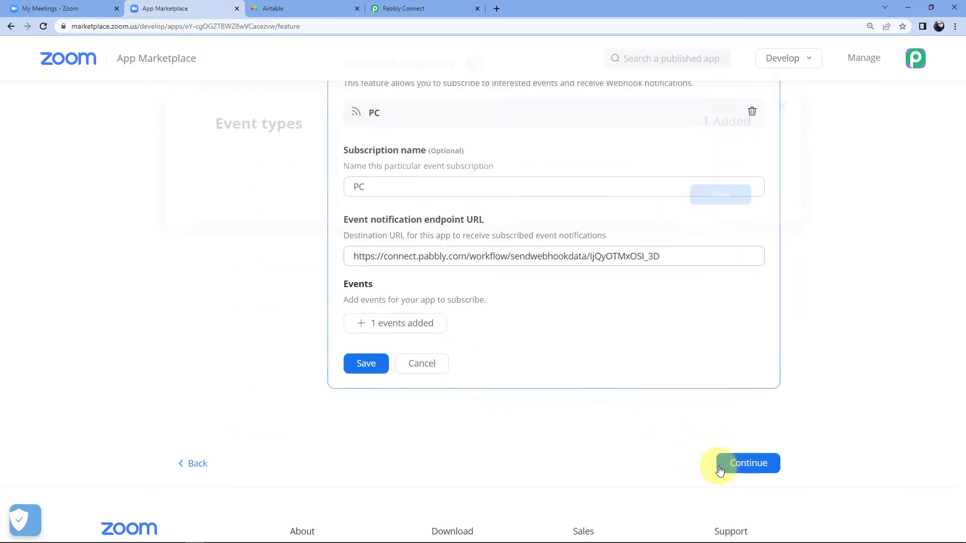
{"action": "left_click", "coordinate": [362, 364]}
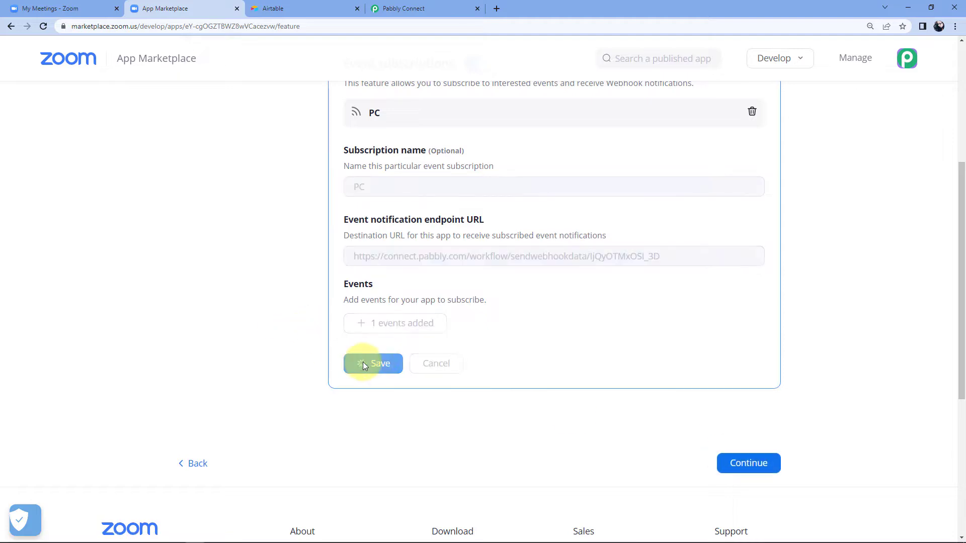
Activate the Pabbly app on the Zoom account and go back to Pabbly Connect's webhook page.
{"action": "scroll", "coordinate": [517, 271], "scroll_direction": "up", "scroll_amount": 4}
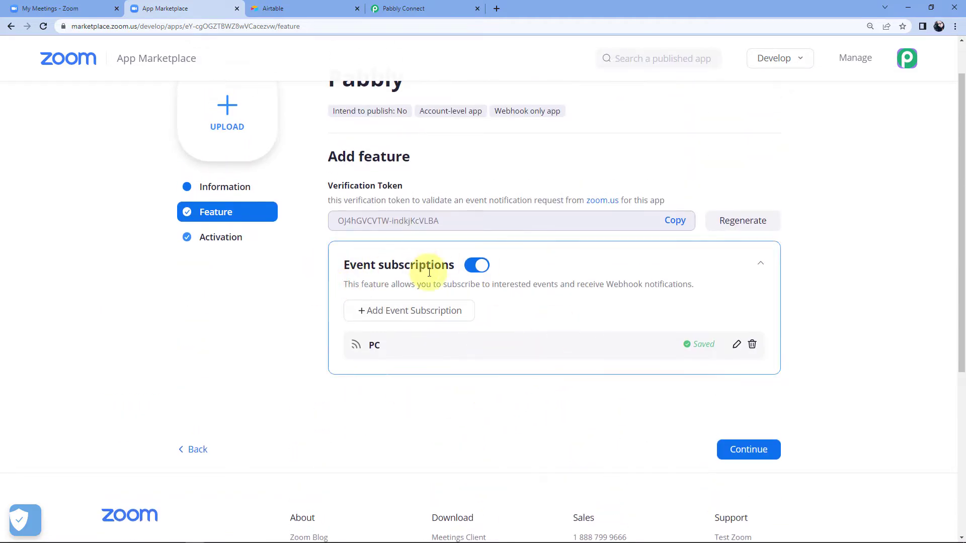
{"action": "left_click", "coordinate": [755, 453]}
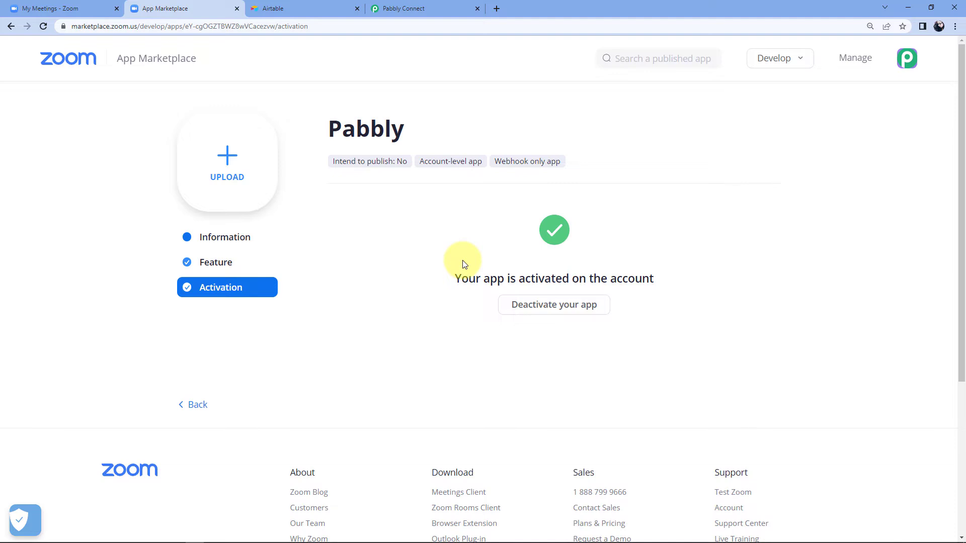
{"action": "left_click", "coordinate": [457, 13]}
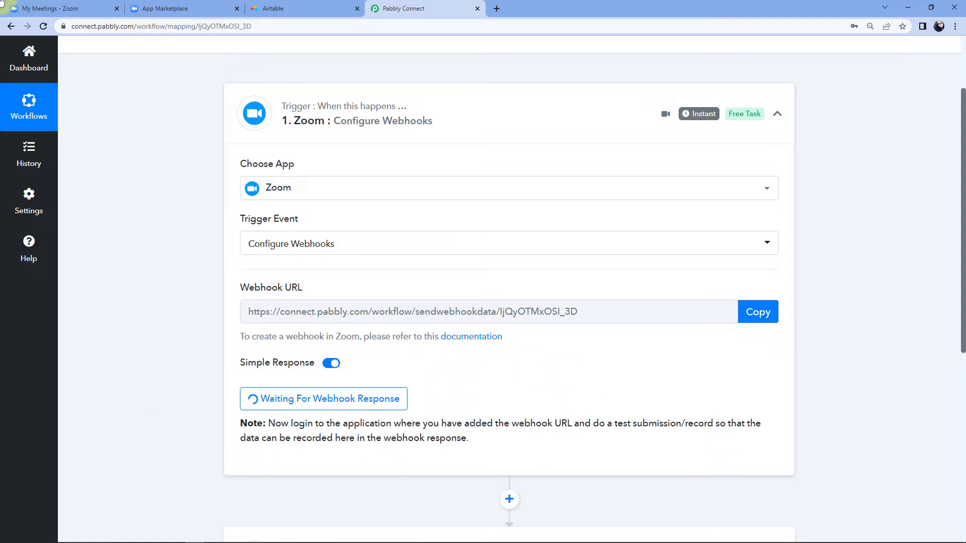
Open the Developers Conference meeting in Zoom and launch its registration form in a new tab.
{"action": "left_click", "coordinate": [86, 9]}
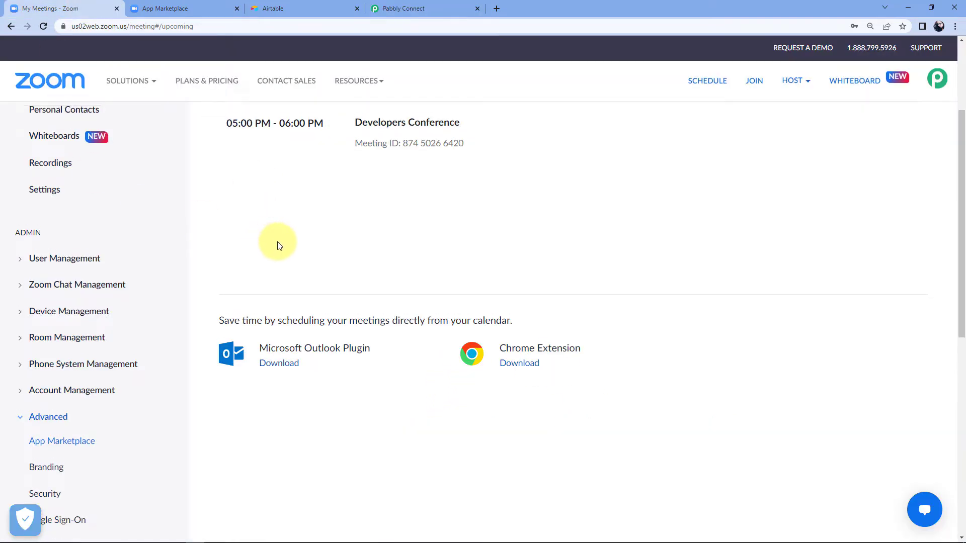
{"action": "scroll", "coordinate": [276, 243], "scroll_direction": "up", "scroll_amount": 5}
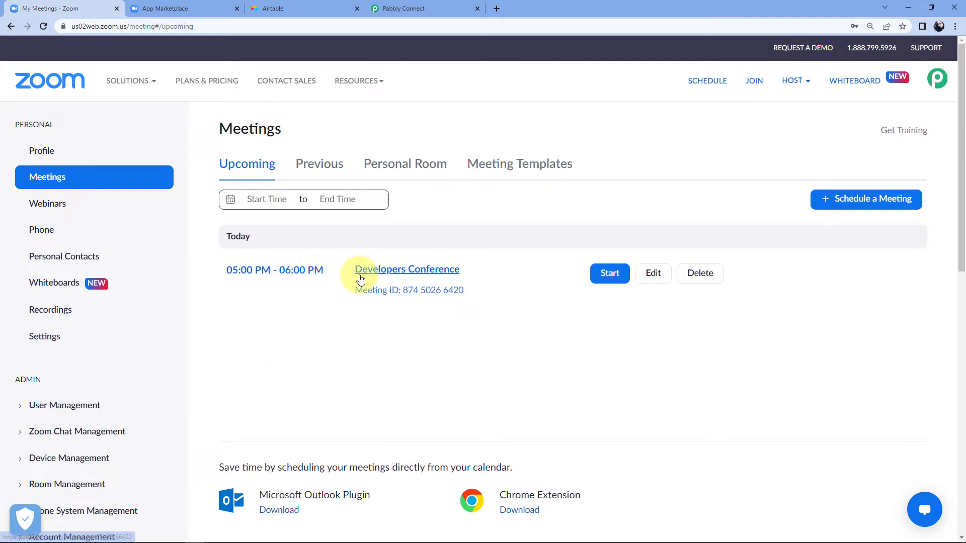
{"action": "left_click", "coordinate": [450, 274]}
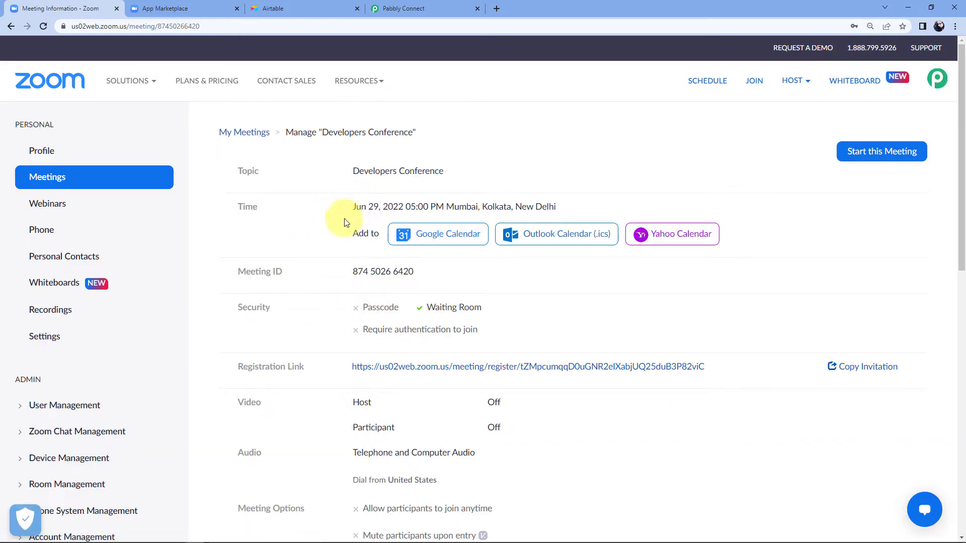
{"action": "left_click_drag", "start_coordinate": [429, 204], "coordinate": [405, 205]}
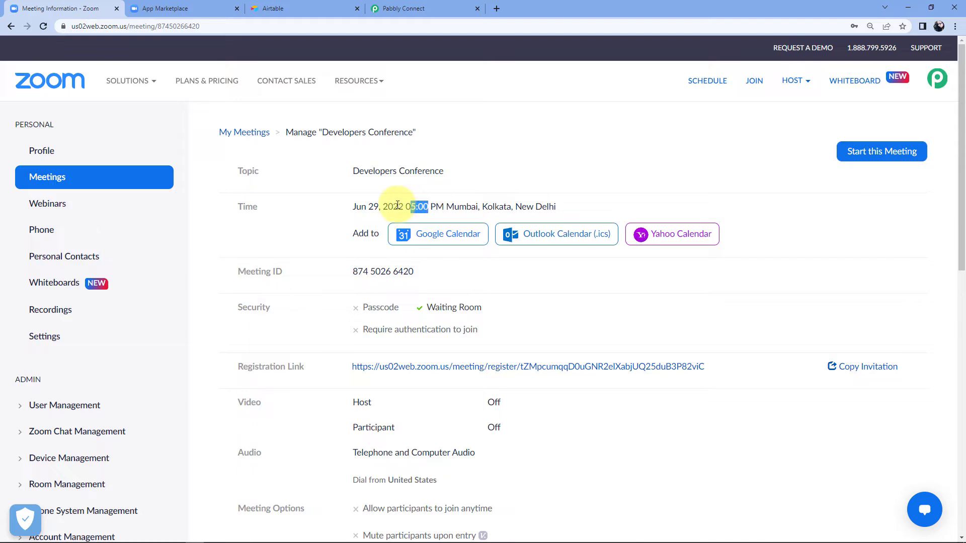
{"action": "left_click", "coordinate": [334, 221]}
{"action": "scroll", "coordinate": [341, 228], "scroll_direction": "down", "scroll_amount": 3}
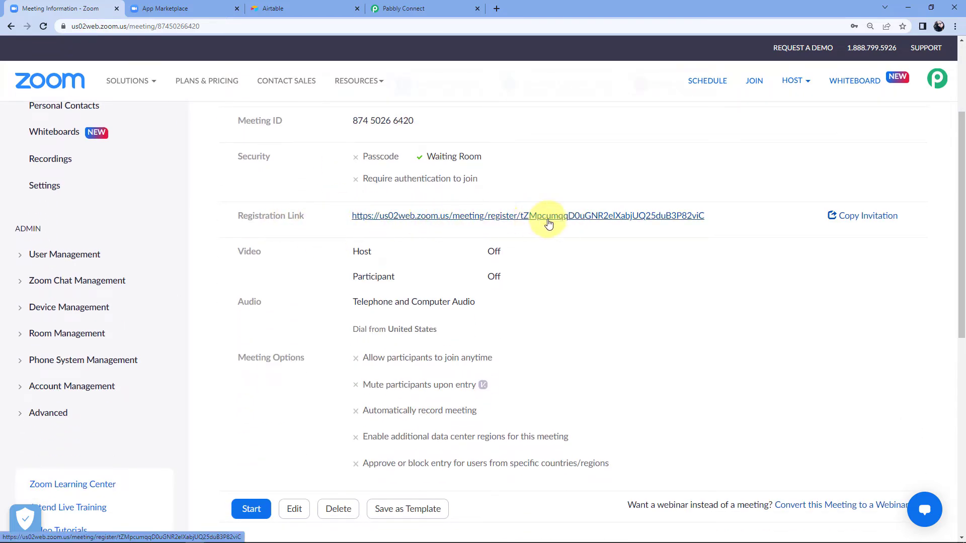
{"action": "left_click", "coordinate": [500, 223]}
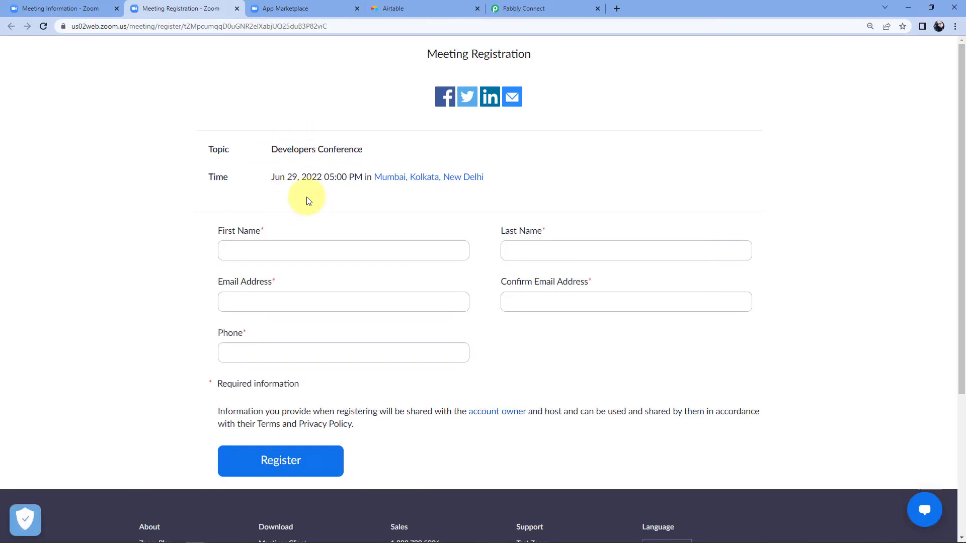
{"action": "left_click", "coordinate": [75, 9]}
{"action": "scroll", "coordinate": [270, 269], "scroll_direction": "down", "scroll_amount": 7}
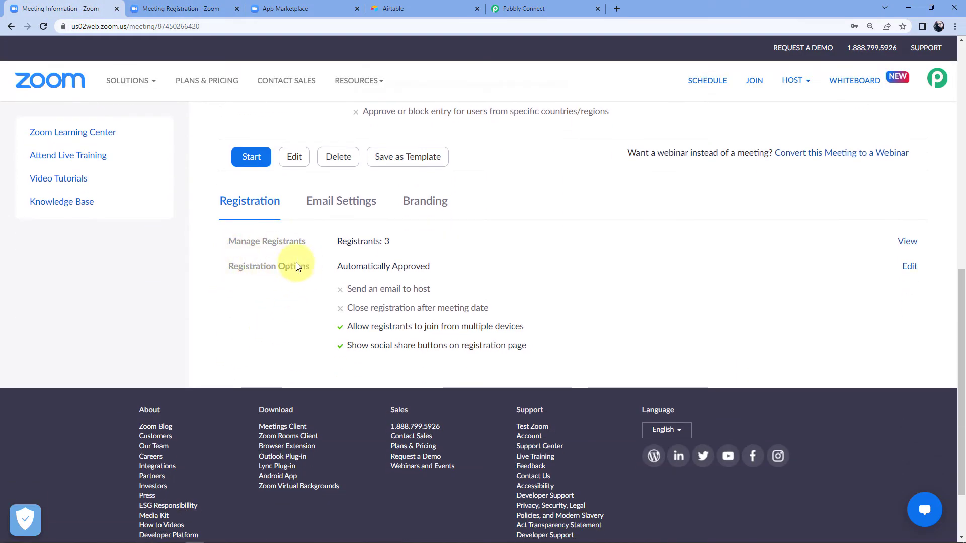
{"action": "left_click", "coordinate": [908, 269]}
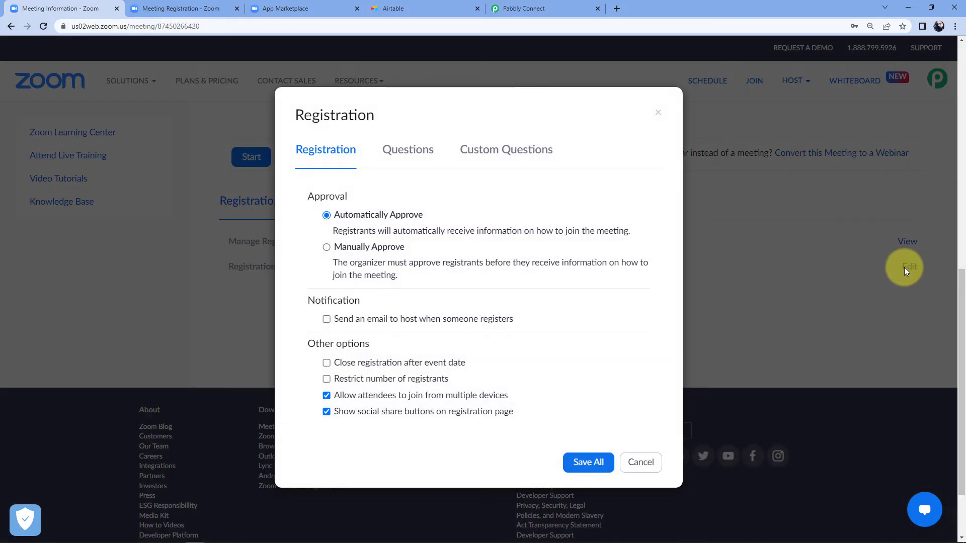
{"action": "left_click", "coordinate": [410, 152]}
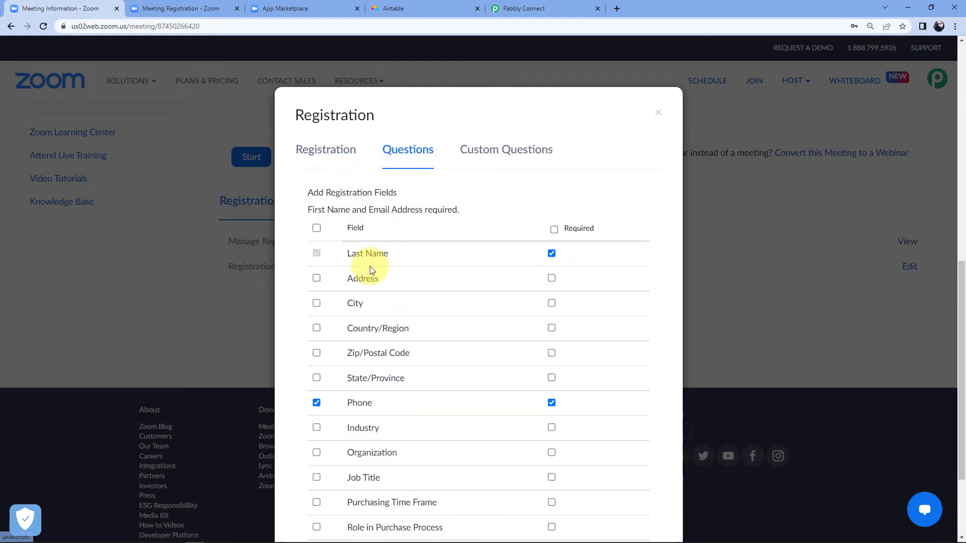
{"action": "scroll", "coordinate": [393, 272], "scroll_direction": "down", "scroll_amount": 1}
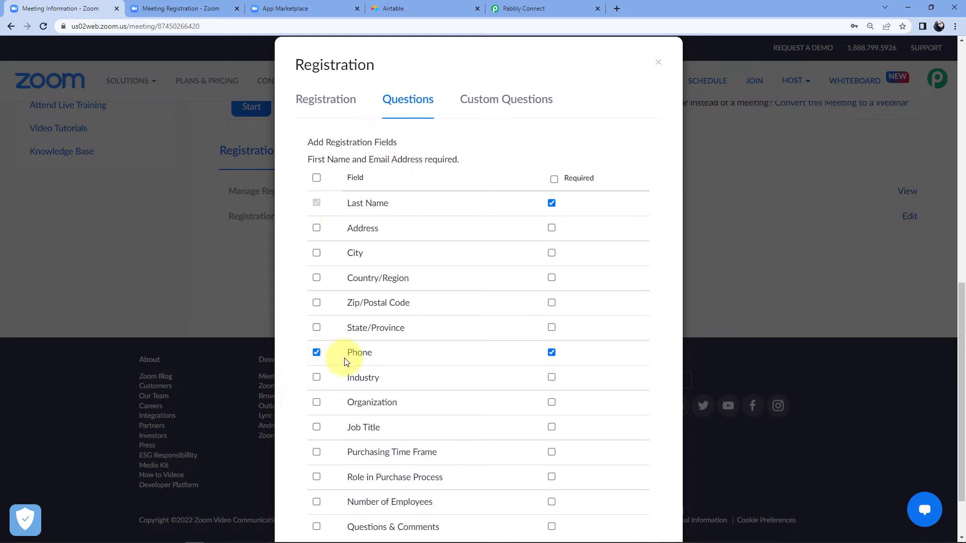
{"action": "left_click", "coordinate": [186, 7]}
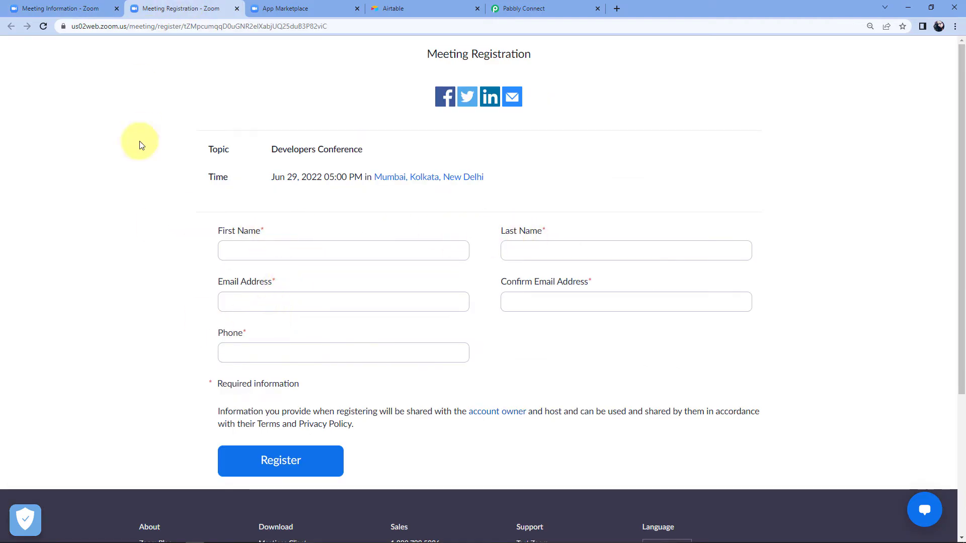
{"action": "left_click", "coordinate": [75, 4]}
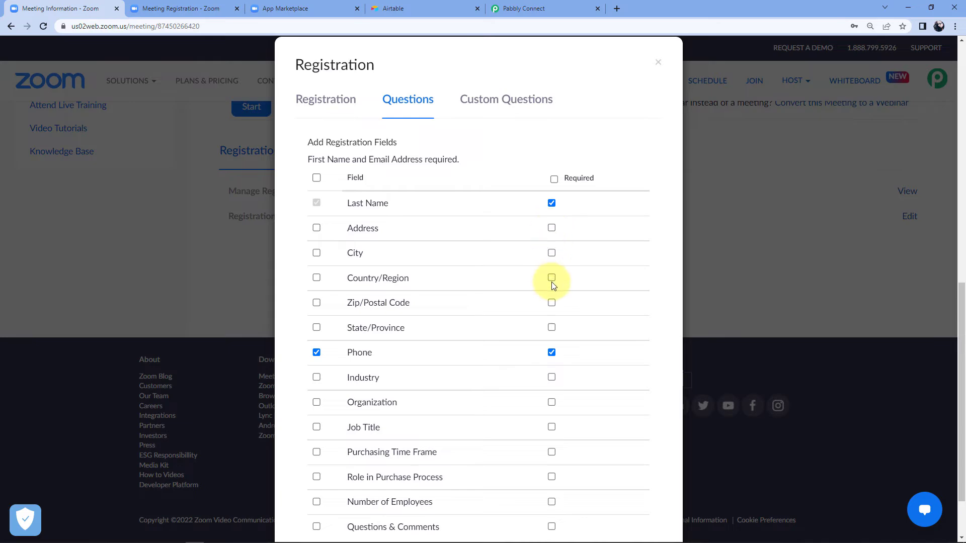
{"action": "left_click", "coordinate": [657, 62]}
{"action": "scroll", "coordinate": [437, 262], "scroll_direction": "up", "scroll_amount": 7}
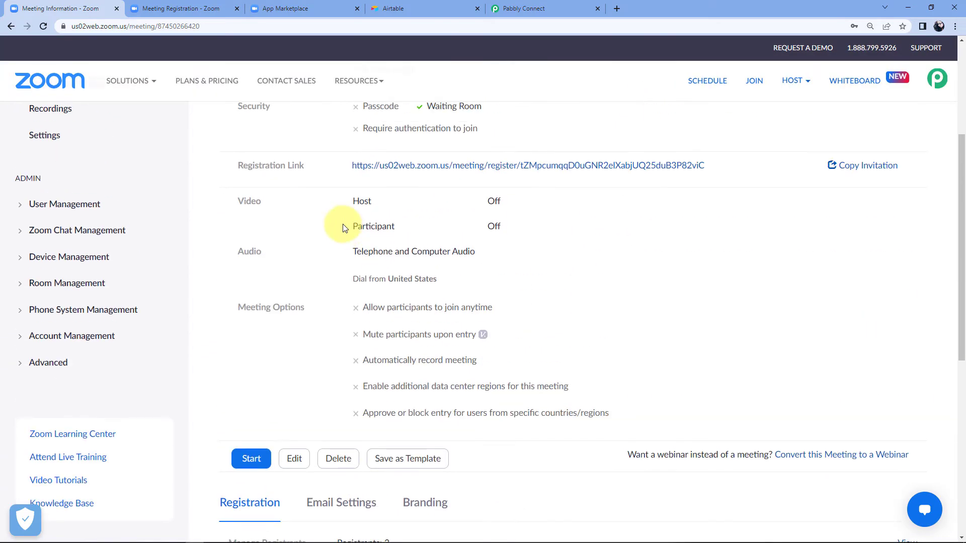
{"action": "left_click", "coordinate": [184, 9]}
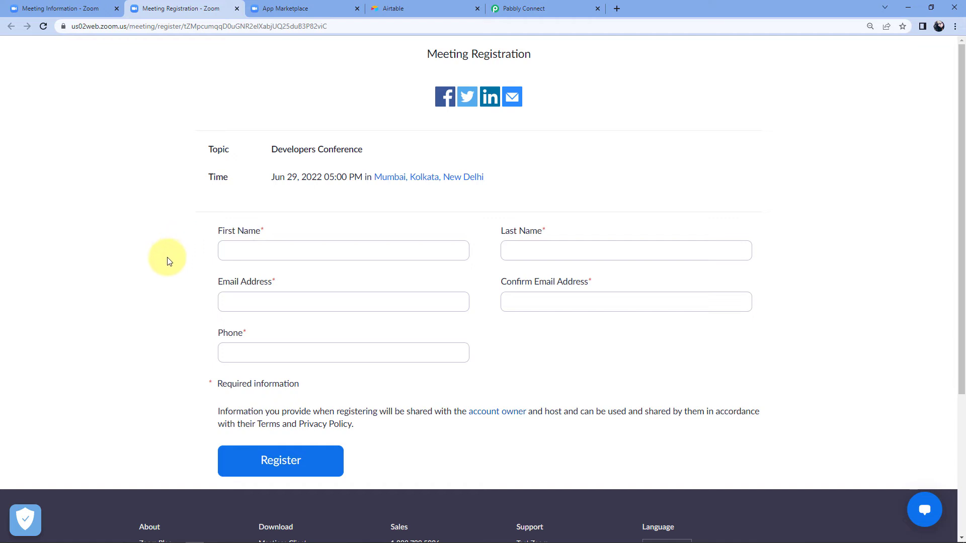
Enter the registrant's first name, last name, e-mail address and matching e-mail confirmation.
{"action": "left_click", "coordinate": [264, 253]}
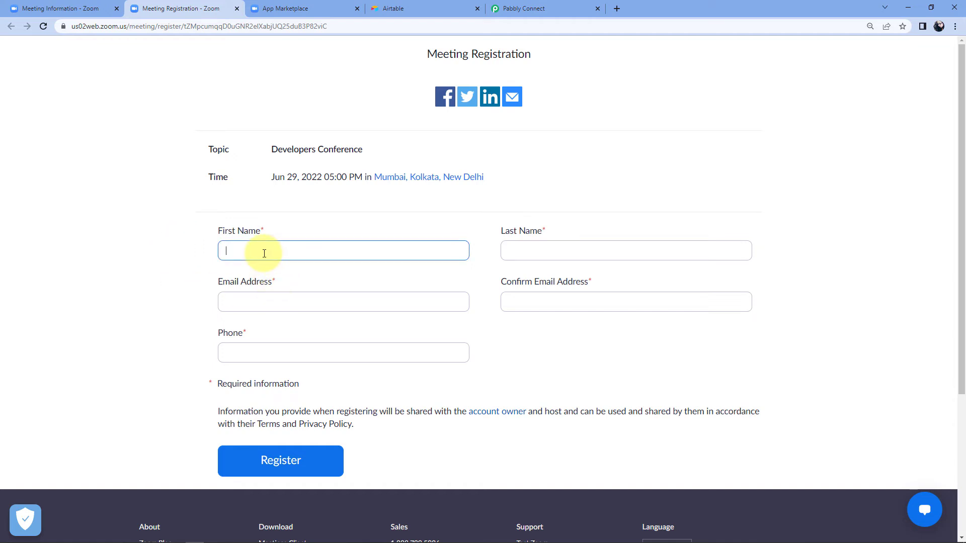
{"action": "key", "text": "Tab"}
{"action": "key", "text": "Tab"}
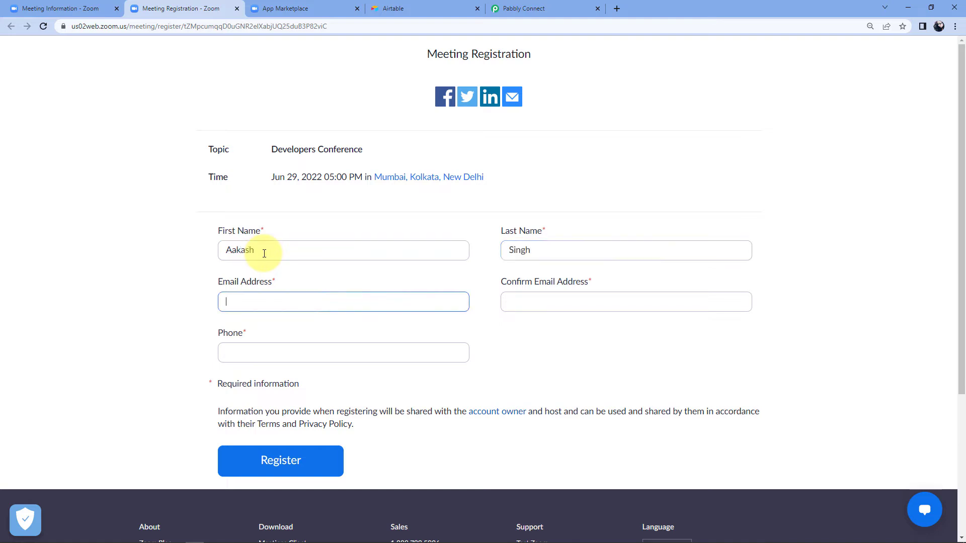
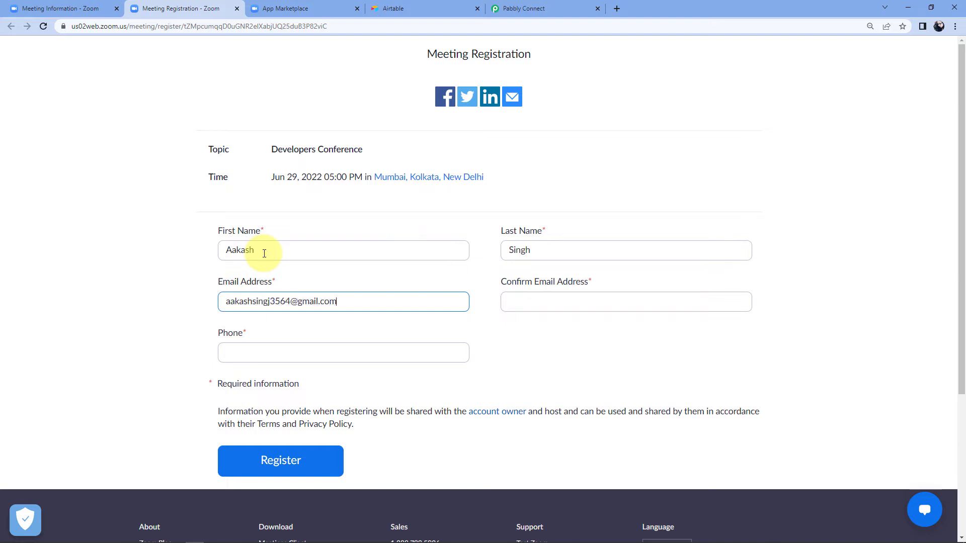
{"action": "key", "text": "Tab"}
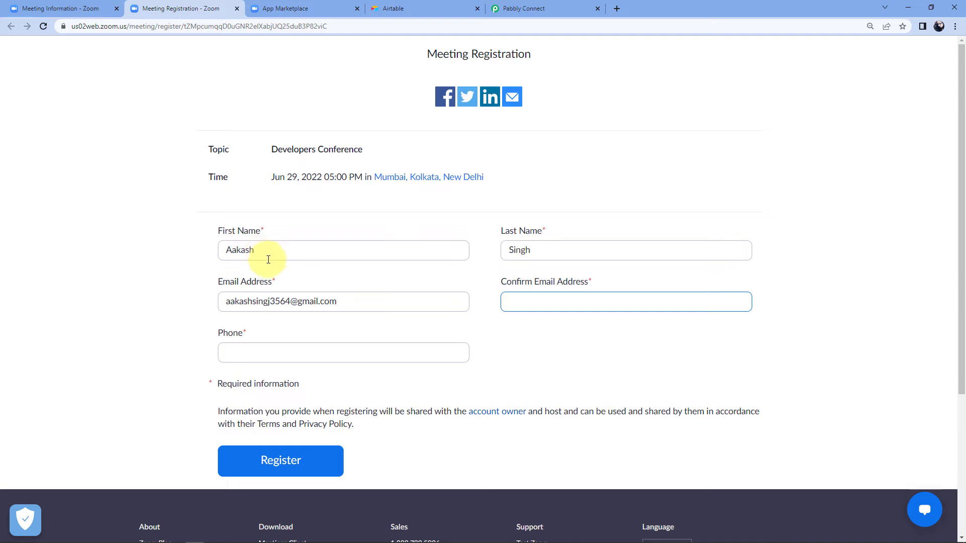
{"action": "triple_click", "coordinate": [291, 301]}
{"action": "key", "text": "ctrl+c"}
{"action": "left_click", "coordinate": [566, 300]}
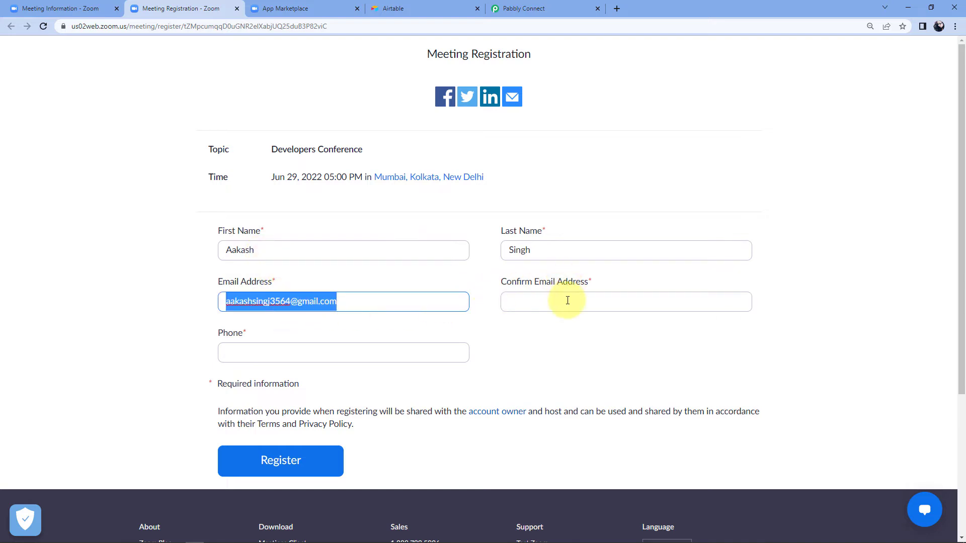
{"action": "key", "text": "ctrl+v"}
Add the registrant's phone number and submit the Developers Conference registration.
{"action": "left_click", "coordinate": [284, 357]}
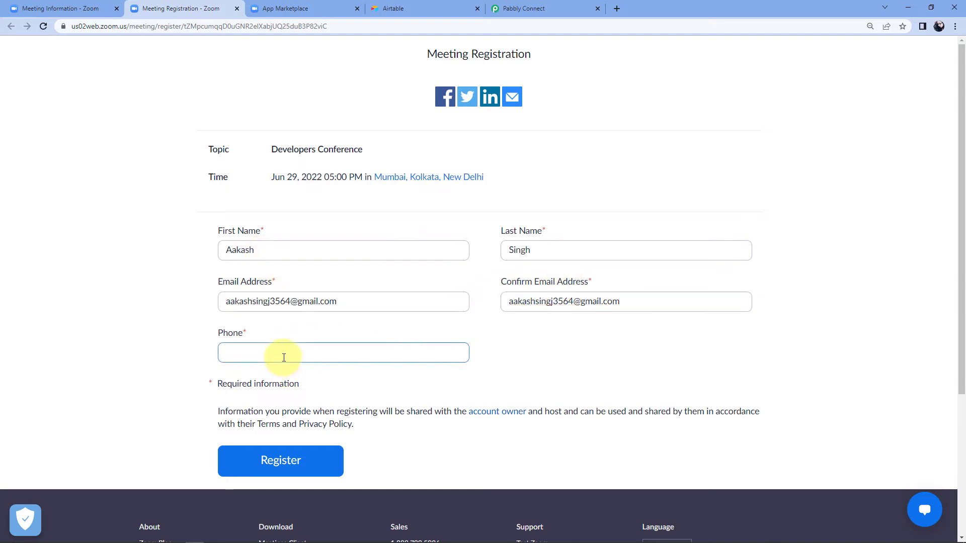
{"action": "left_click", "coordinate": [188, 300]}
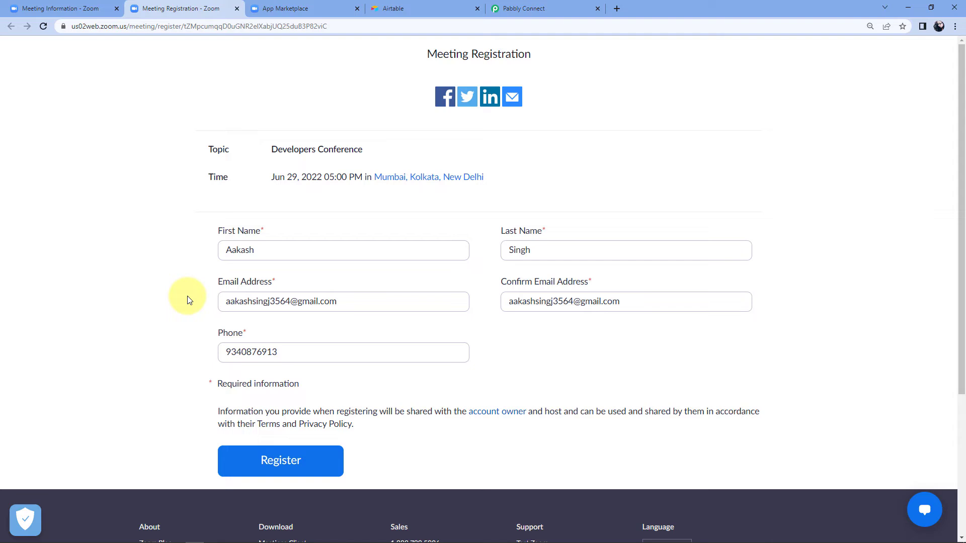
{"action": "left_click", "coordinate": [314, 470]}
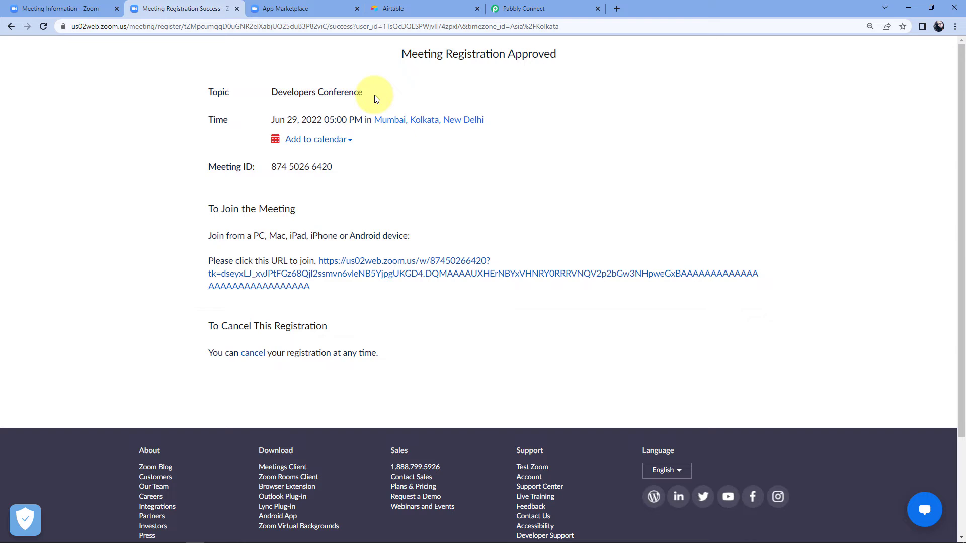
Scroll through the Zoom webhook's captured registration response in Pabbly Connect.
{"action": "left_click", "coordinate": [526, 9]}
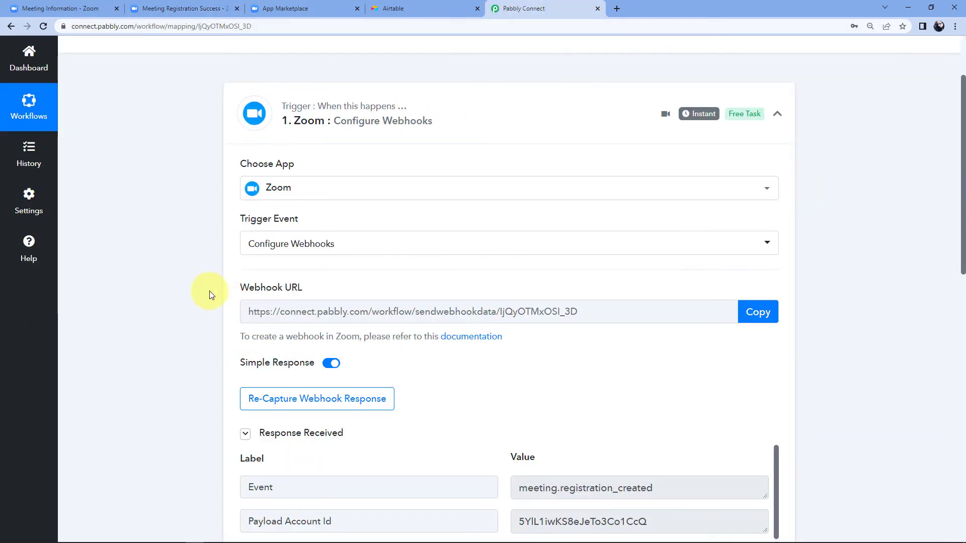
{"action": "scroll", "coordinate": [209, 295], "scroll_direction": "down", "scroll_amount": 2}
{"action": "scroll", "coordinate": [209, 295], "scroll_direction": "down", "scroll_amount": 3}
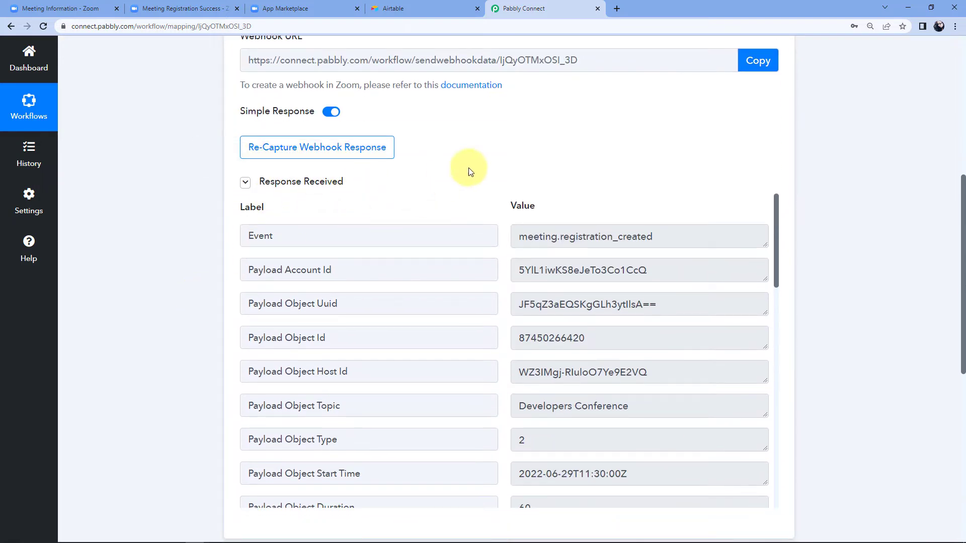
{"action": "scroll", "coordinate": [477, 166], "scroll_direction": "down", "scroll_amount": 1}
{"action": "scroll", "coordinate": [493, 207], "scroll_direction": "down", "scroll_amount": 2}
{"action": "scroll", "coordinate": [494, 208], "scroll_direction": "down", "scroll_amount": 2}
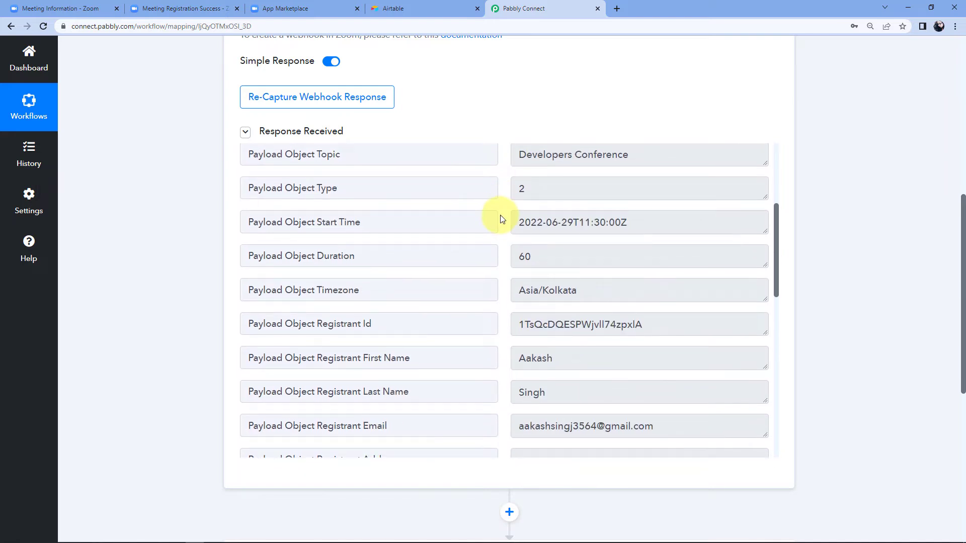
{"action": "scroll", "coordinate": [501, 219], "scroll_direction": "up", "scroll_amount": 2}
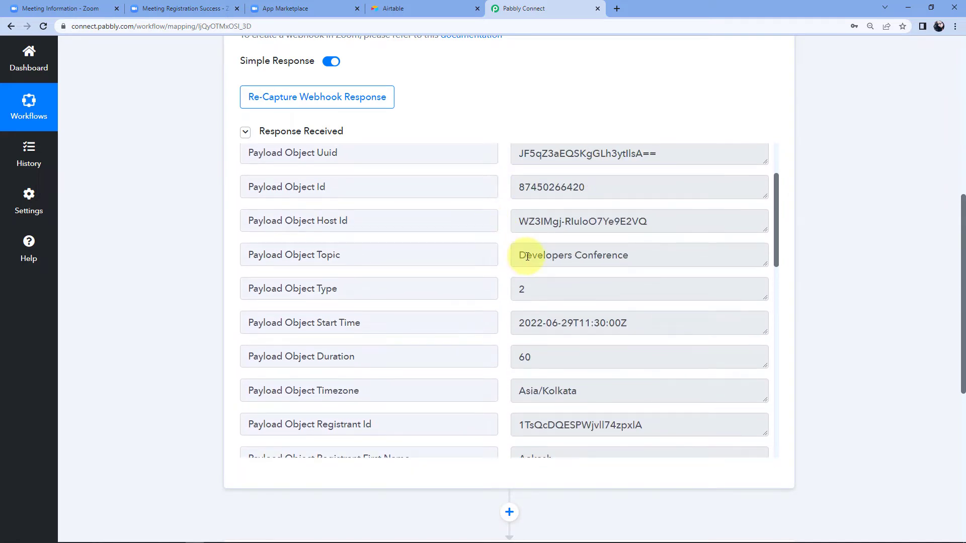
{"action": "left_click_drag", "start_coordinate": [523, 256], "coordinate": [635, 255]}
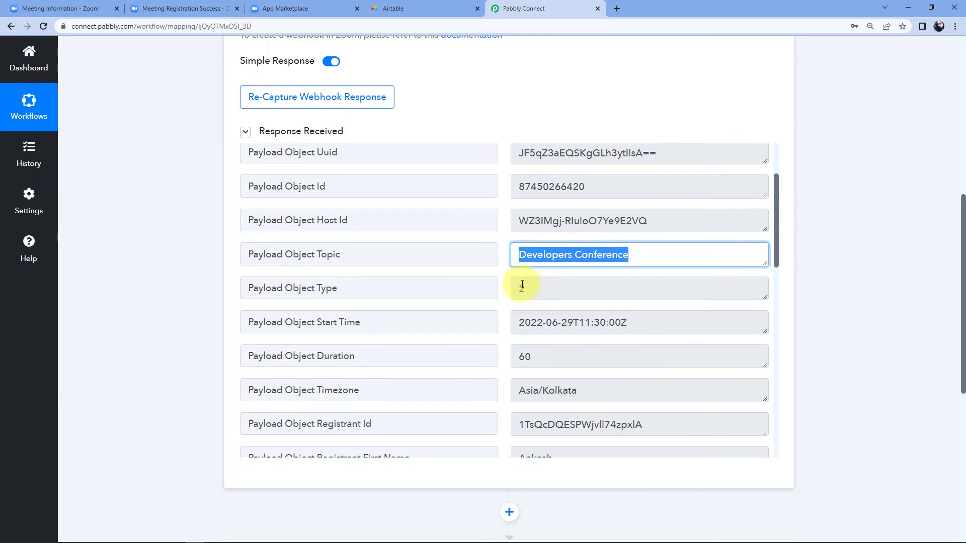
{"action": "scroll", "coordinate": [522, 285], "scroll_direction": "down", "scroll_amount": 2}
{"action": "scroll", "coordinate": [522, 285], "scroll_direction": "down", "scroll_amount": 3}
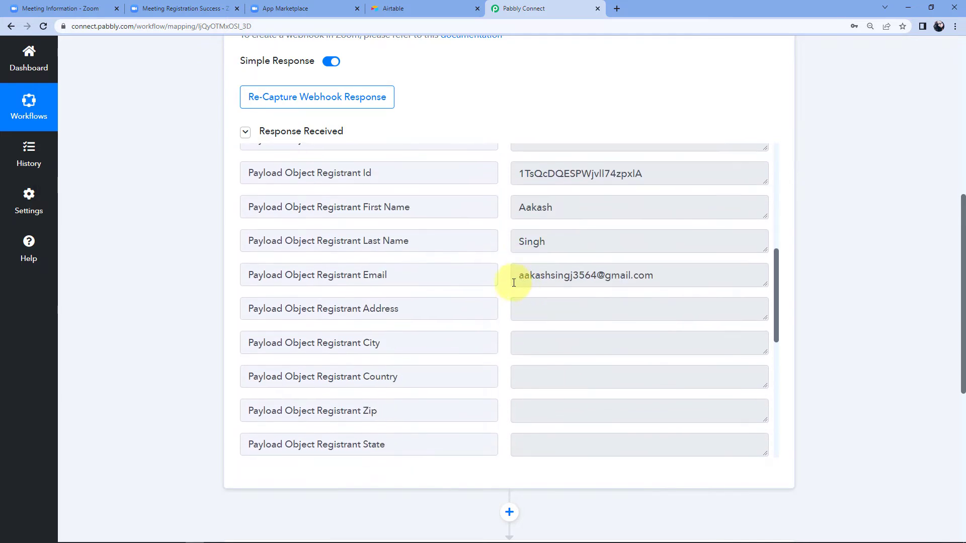
Highlight the captured registrant details, including first name and phone number.
{"action": "left_click_drag", "start_coordinate": [552, 205], "coordinate": [456, 206]}
{"action": "left_click", "coordinate": [500, 210]}
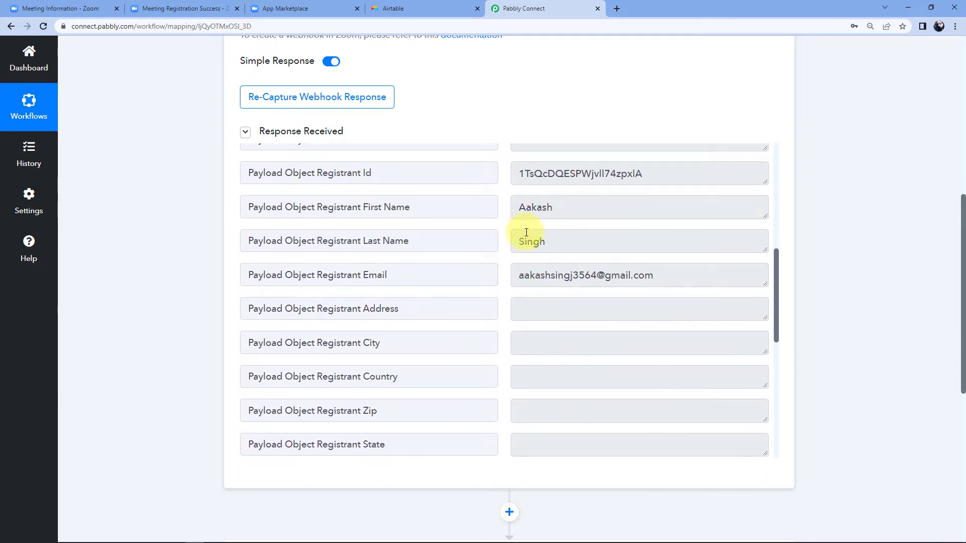
{"action": "left_click_drag", "start_coordinate": [548, 241], "coordinate": [491, 239]}
{"action": "left_click_drag", "start_coordinate": [686, 276], "coordinate": [491, 273]}
{"action": "scroll", "coordinate": [498, 278], "scroll_direction": "down", "scroll_amount": 3}
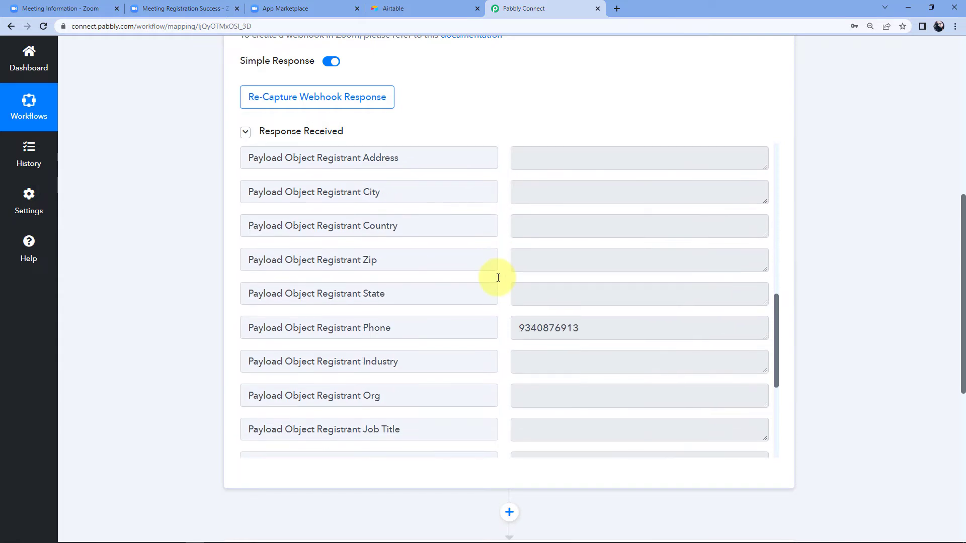
{"action": "left_click_drag", "start_coordinate": [595, 327], "coordinate": [518, 328]}
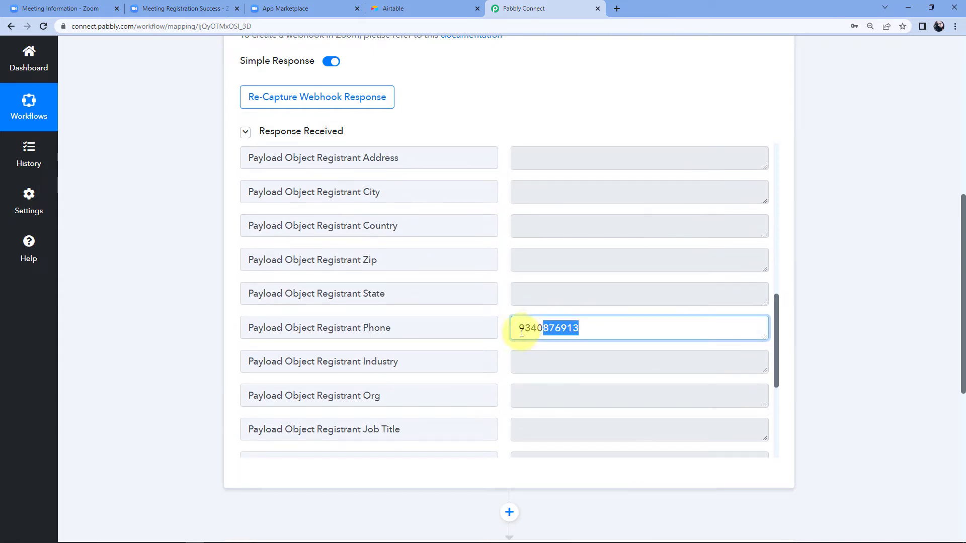
{"action": "left_click", "coordinate": [503, 231]}
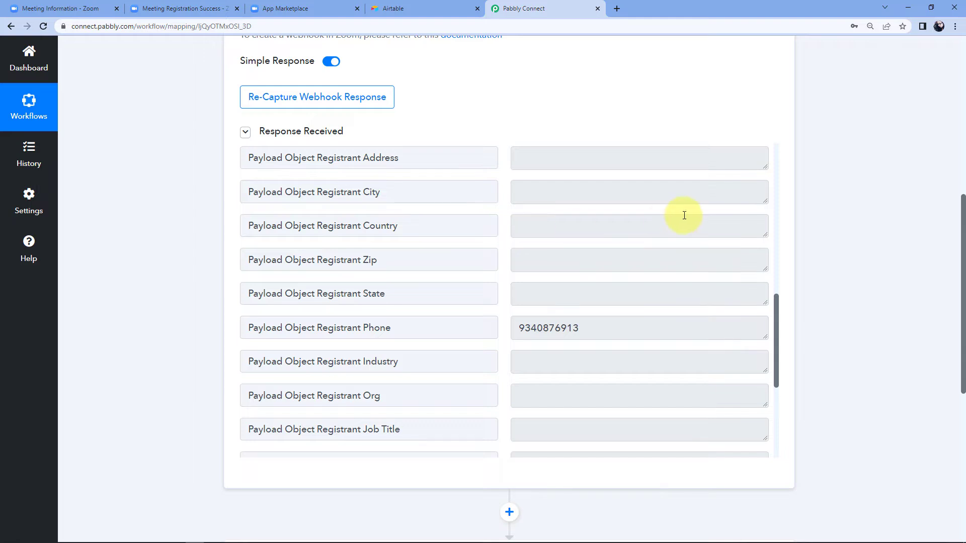
{"action": "scroll", "coordinate": [862, 215], "scroll_direction": "down", "scroll_amount": 7}
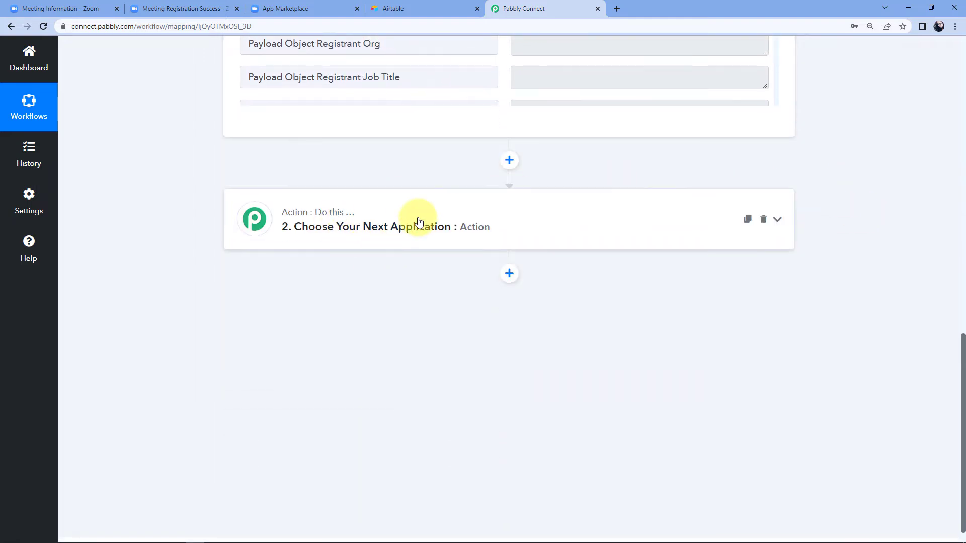
Search for Airtable and choose it as the app for action step 2.
{"action": "left_click", "coordinate": [410, 224]}
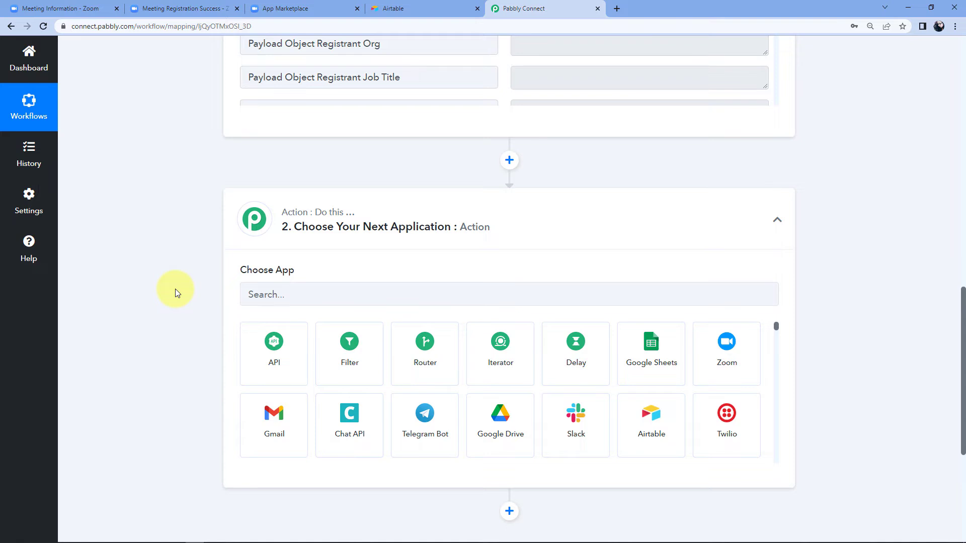
{"action": "left_click", "coordinate": [330, 295]}
{"action": "type", "text": "Airtable"}
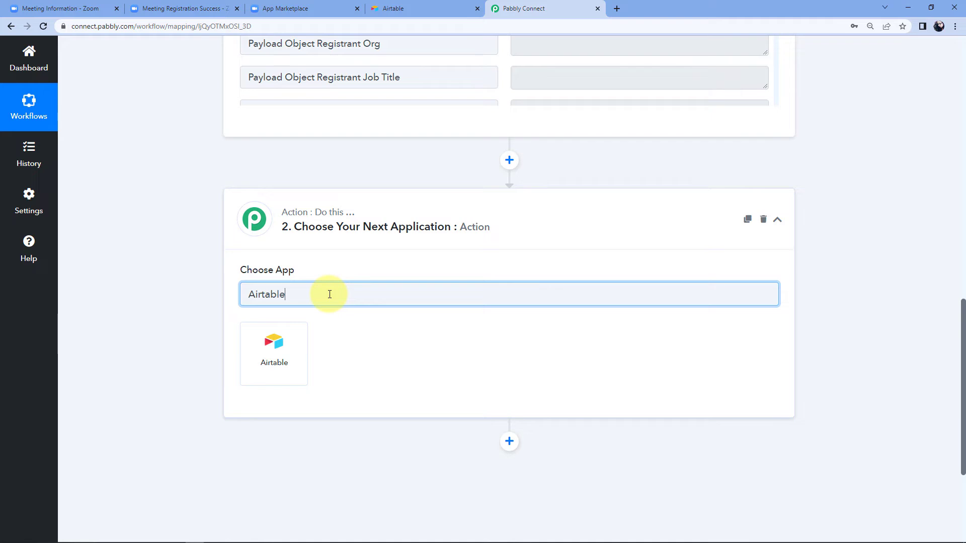
{"action": "left_click", "coordinate": [280, 361]}
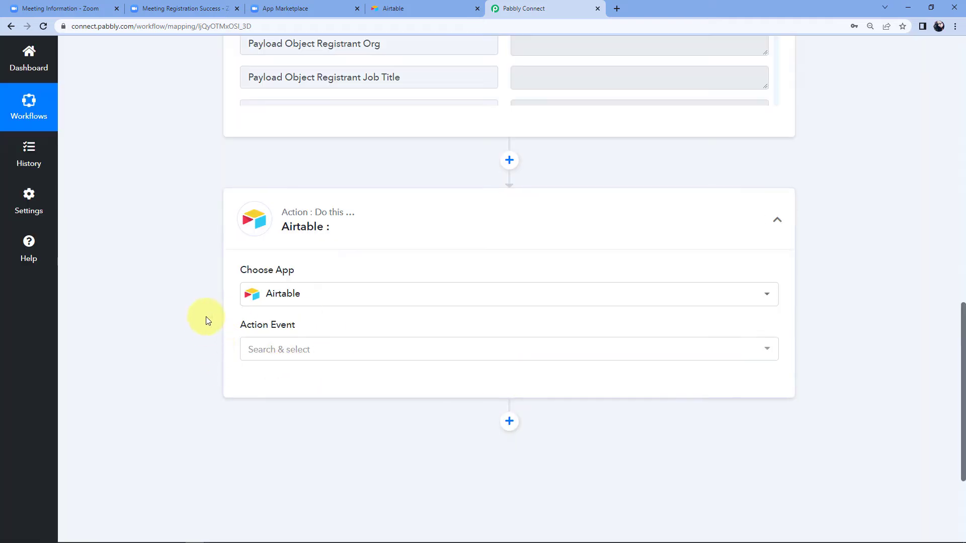
Set the action event to Create Record and start adding a new Airtable connection.
{"action": "scroll", "coordinate": [207, 319], "scroll_direction": "down", "scroll_amount": 1}
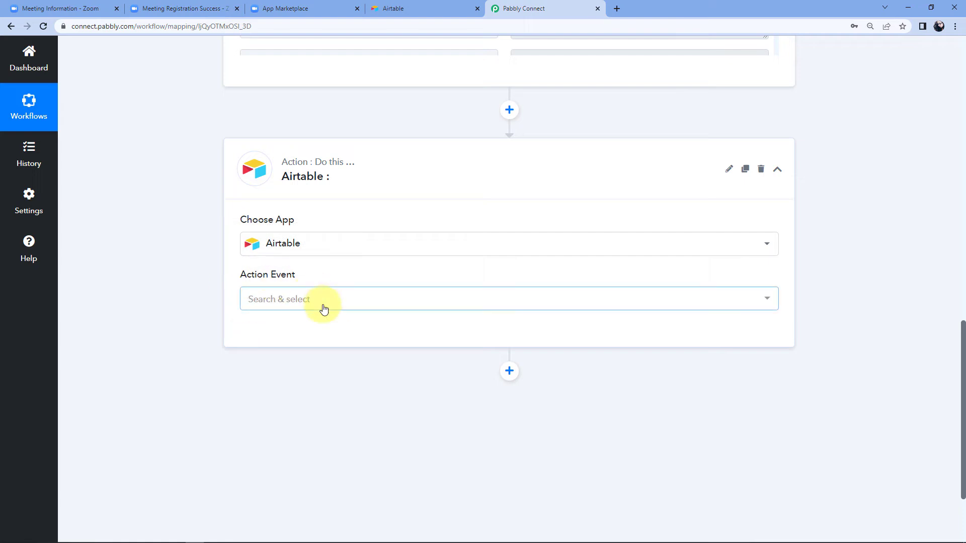
{"action": "left_click", "coordinate": [250, 308]}
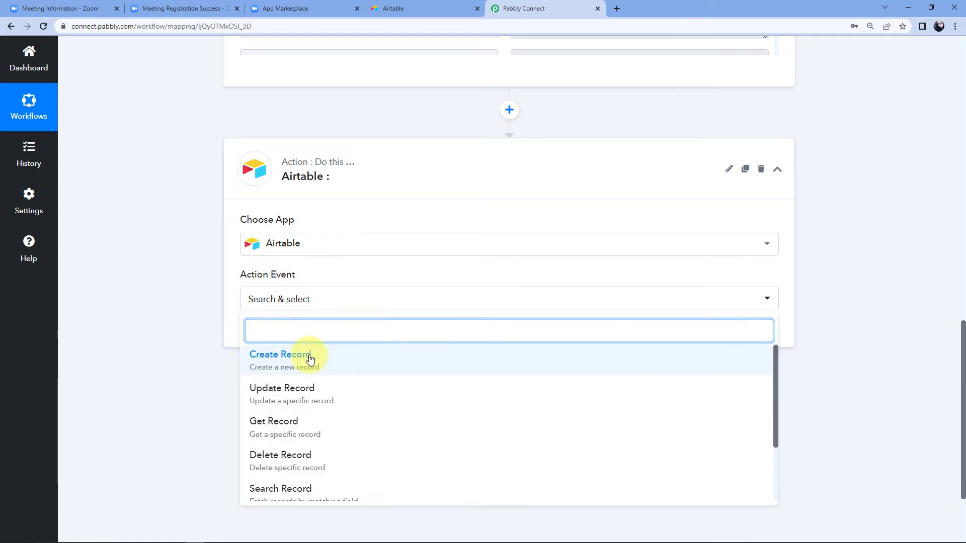
{"action": "left_click", "coordinate": [310, 359]}
{"action": "left_click", "coordinate": [268, 340]}
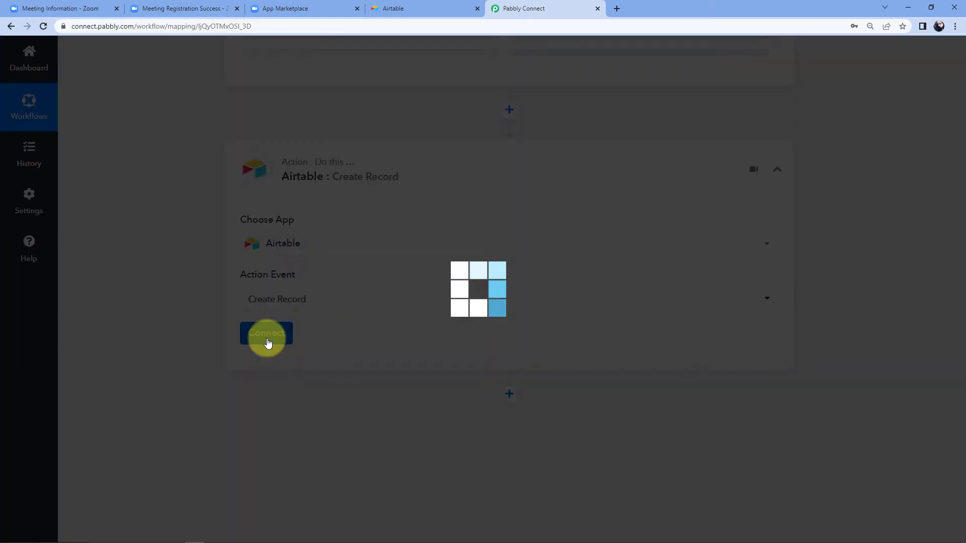
{"action": "left_click", "coordinate": [447, 167]}
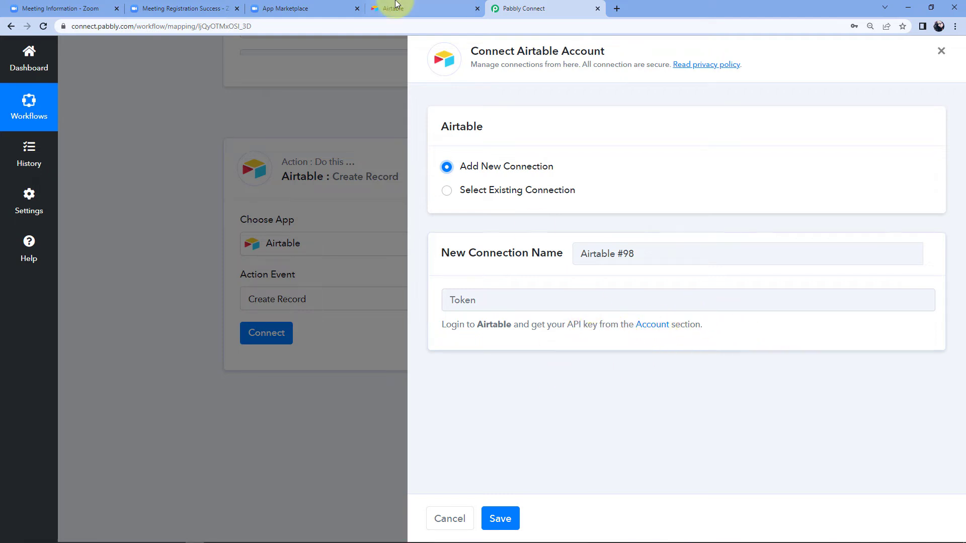
{"action": "left_click", "coordinate": [420, 8]}
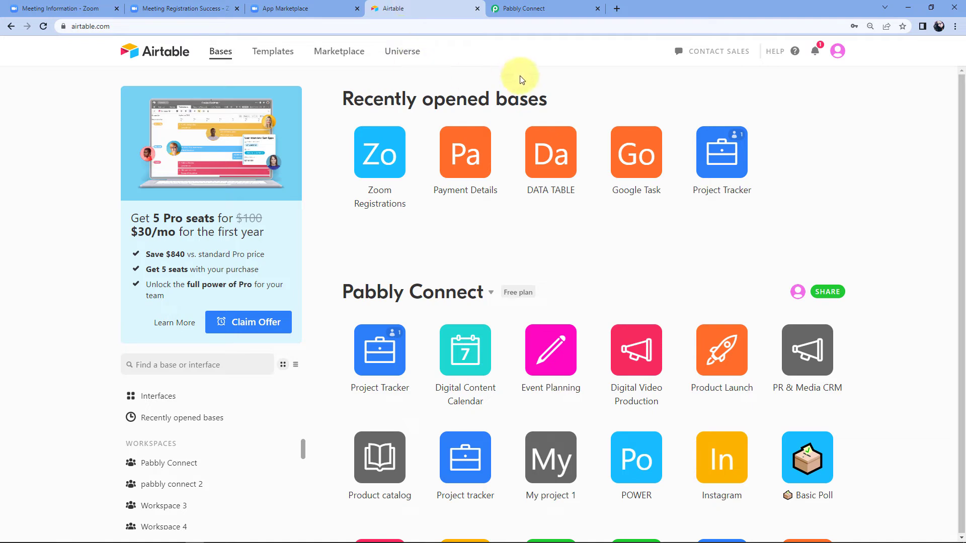
Copy the personal API key from Airtable's Account page and return to Pabbly's Token field.
{"action": "left_click", "coordinate": [838, 51]}
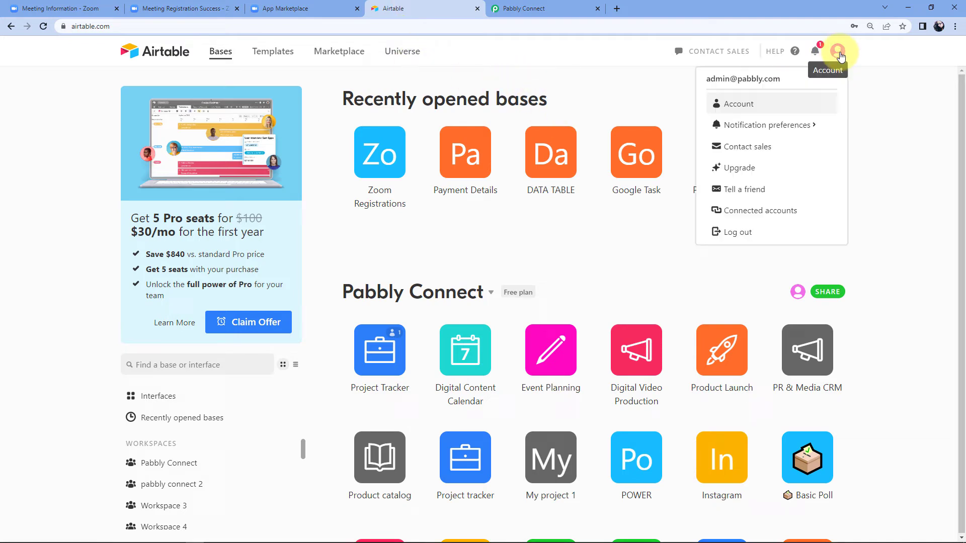
{"action": "left_click", "coordinate": [737, 106]}
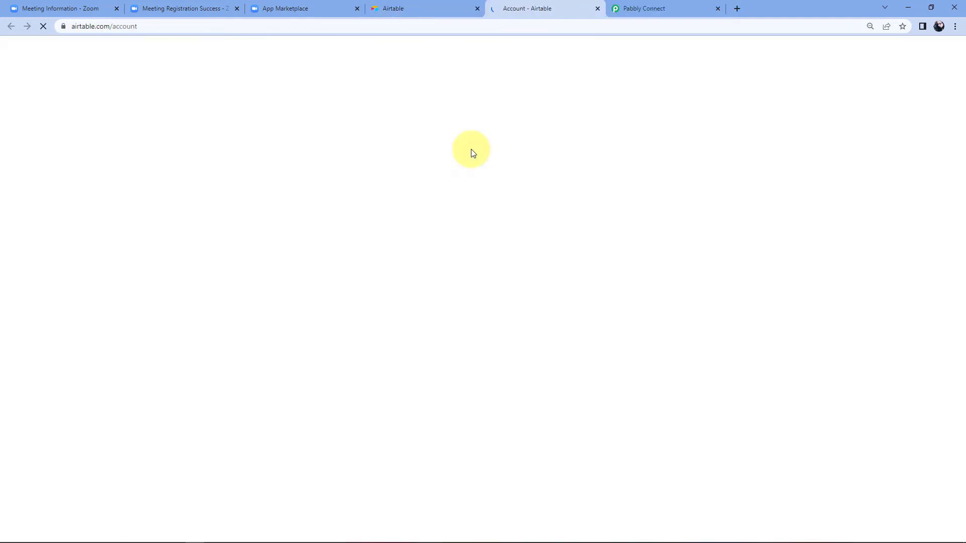
{"action": "scroll", "coordinate": [402, 290], "scroll_direction": "down", "scroll_amount": 3}
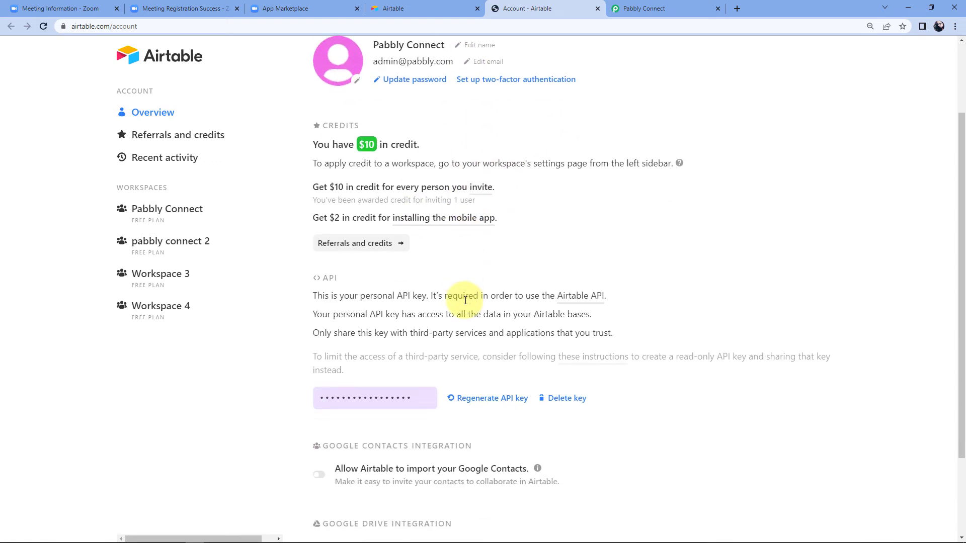
{"action": "left_click", "coordinate": [380, 347]}
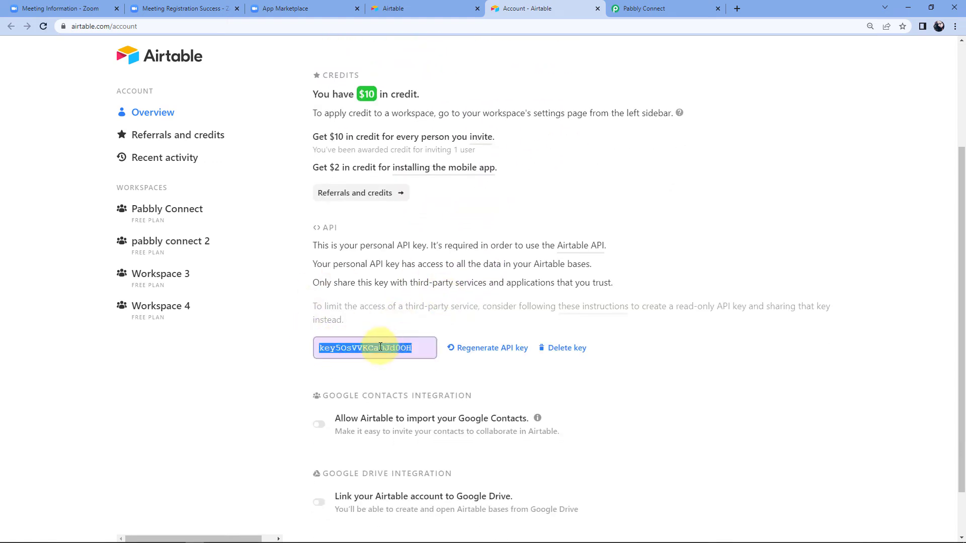
{"action": "right_click", "coordinate": [377, 348]}
{"action": "left_click", "coordinate": [393, 354]}
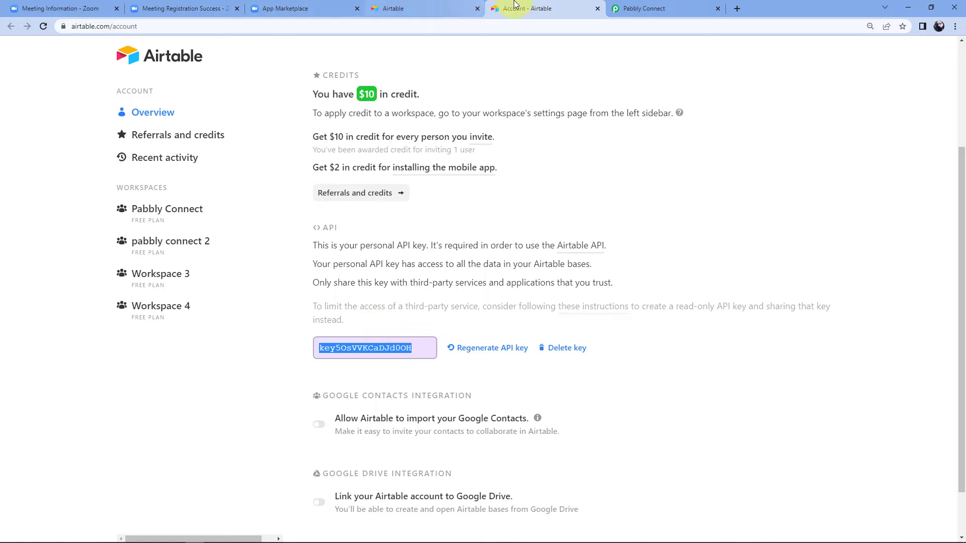
{"action": "left_click", "coordinate": [629, 6]}
{"action": "left_click", "coordinate": [482, 301]}
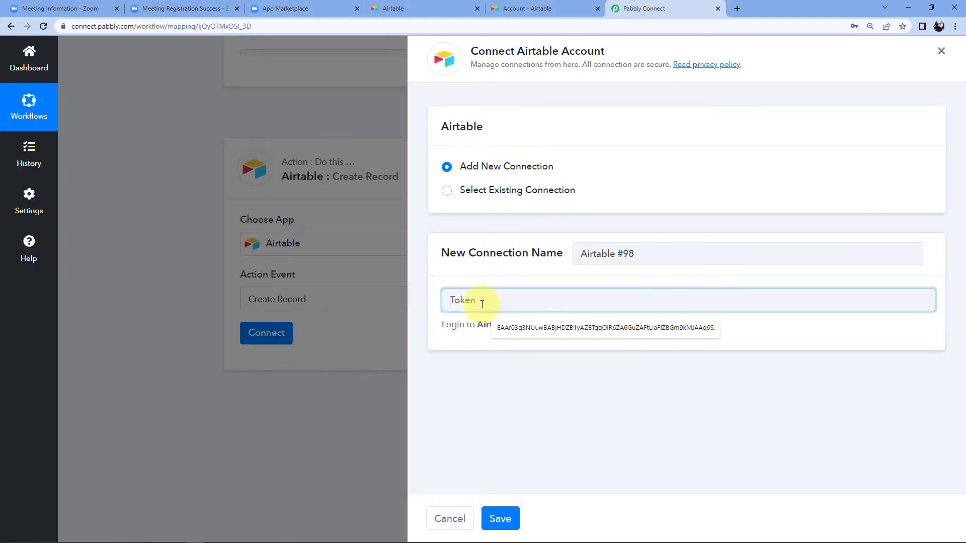
Paste the Airtable API key as plain text into Token and save the connection.
{"action": "right_click", "coordinate": [482, 303]}
{"action": "left_click", "coordinate": [516, 395]}
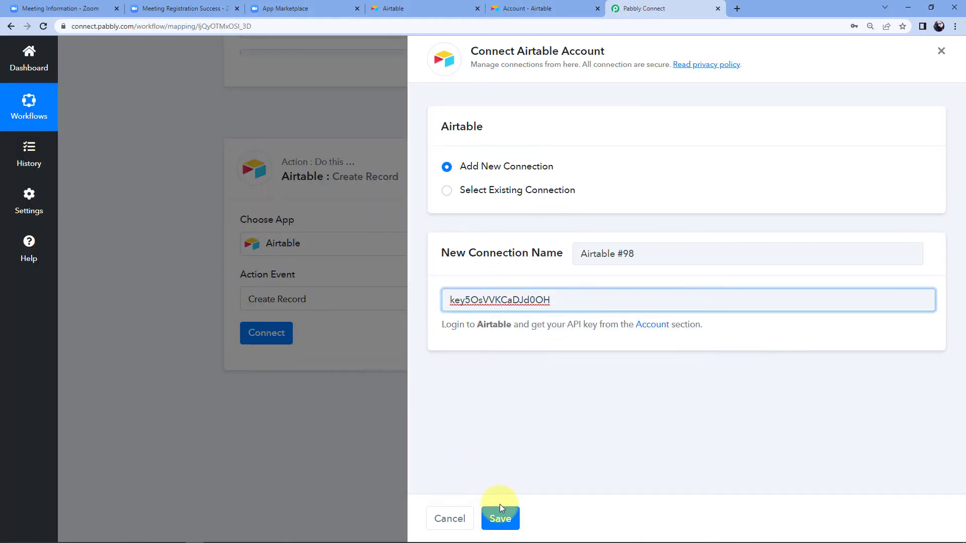
{"action": "left_click", "coordinate": [501, 517]}
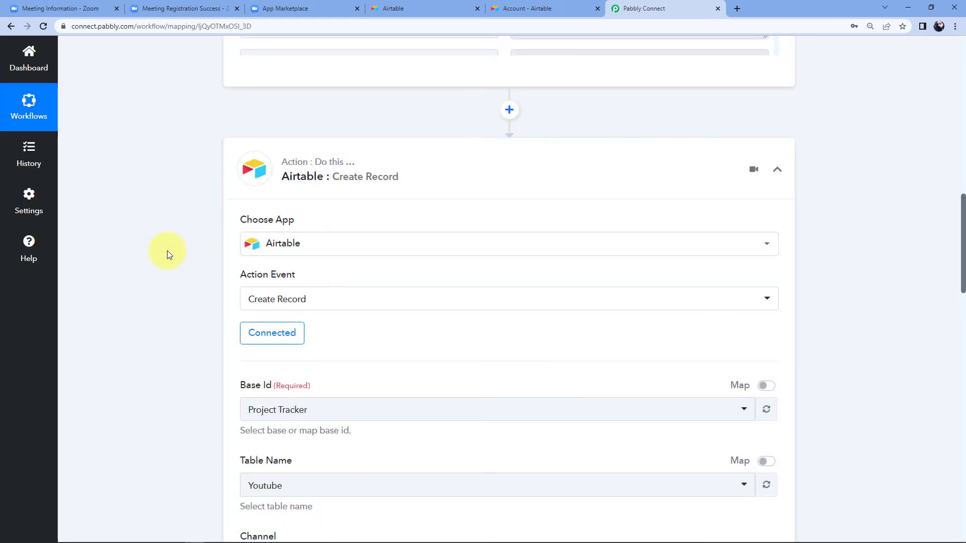
Select Zoom Registrations as the Airtable base after checking it in Airtable.
{"action": "scroll", "coordinate": [167, 252], "scroll_direction": "down", "scroll_amount": 3}
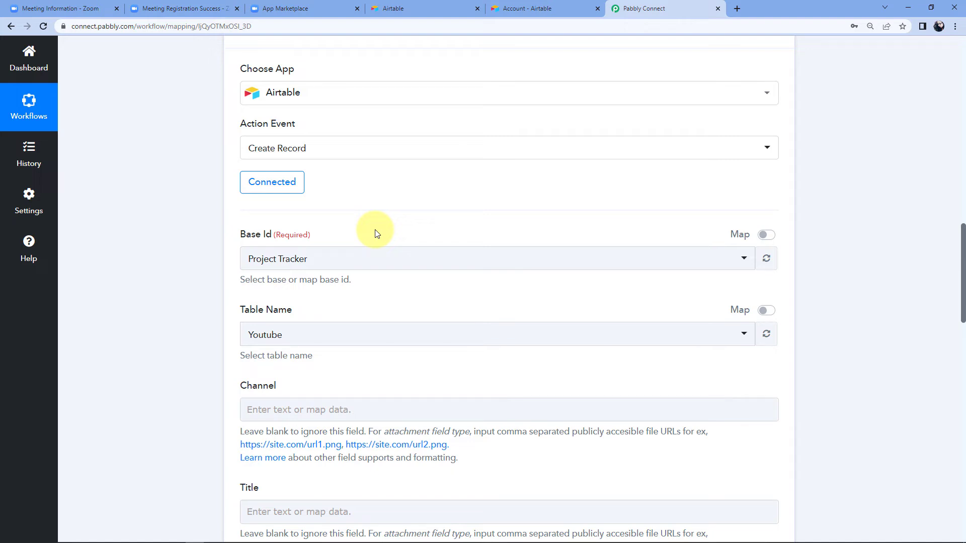
{"action": "left_click", "coordinate": [323, 259]}
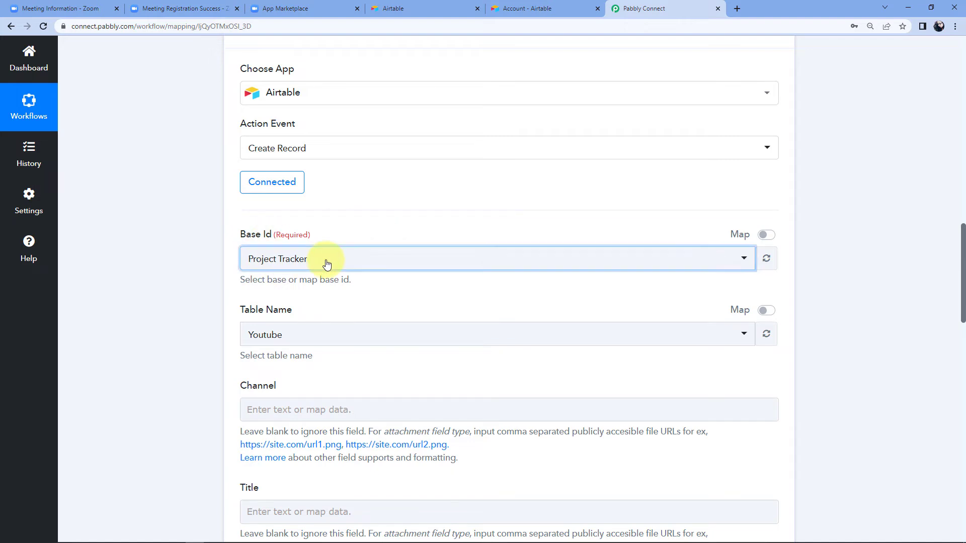
{"action": "scroll", "coordinate": [180, 313], "scroll_direction": "down", "scroll_amount": 2}
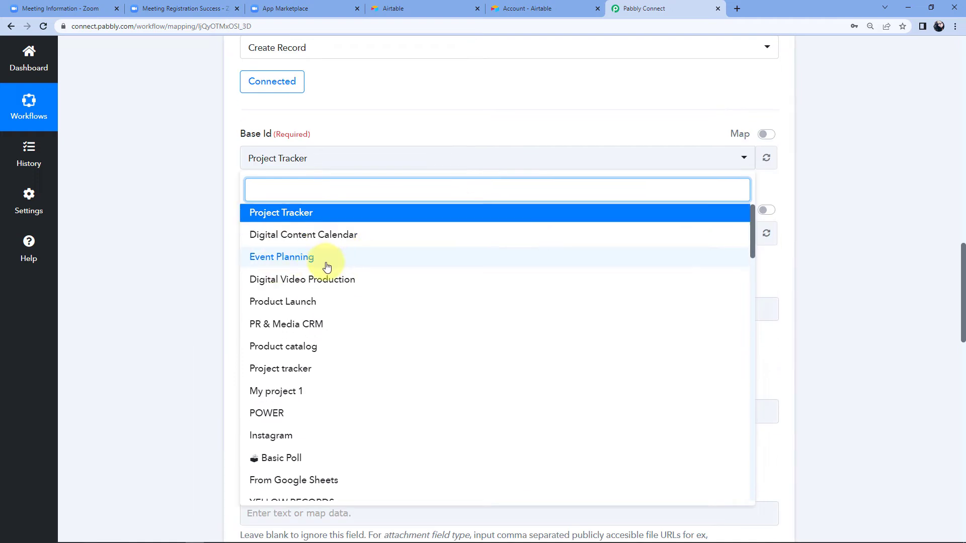
{"action": "scroll", "coordinate": [341, 275], "scroll_direction": "down", "scroll_amount": 3}
{"action": "scroll", "coordinate": [341, 276], "scroll_direction": "up", "scroll_amount": 3}
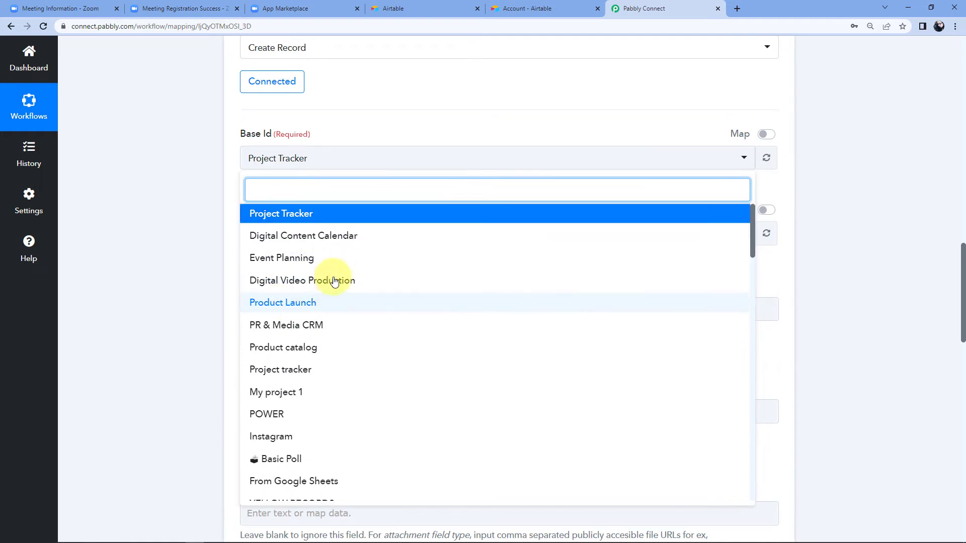
{"action": "left_click", "coordinate": [457, 6]}
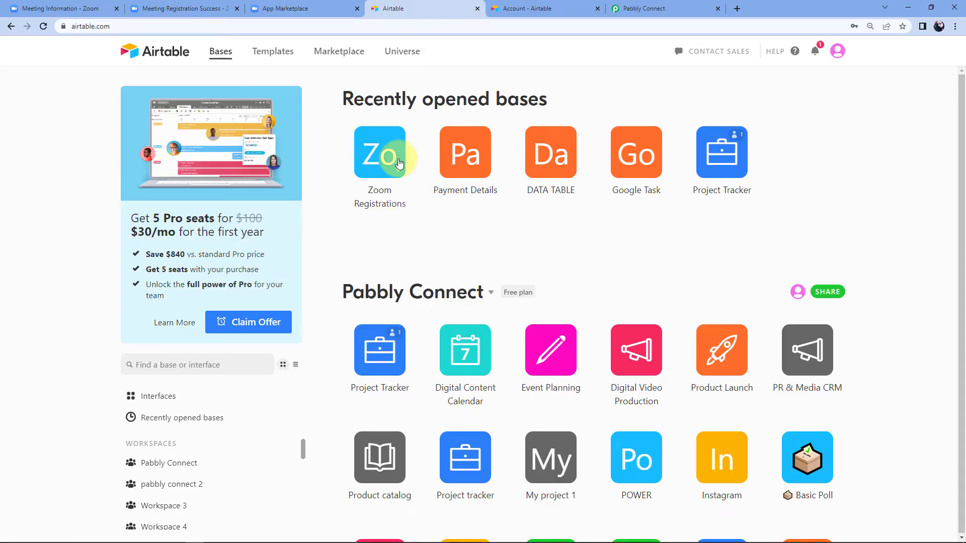
{"action": "left_click", "coordinate": [382, 161]}
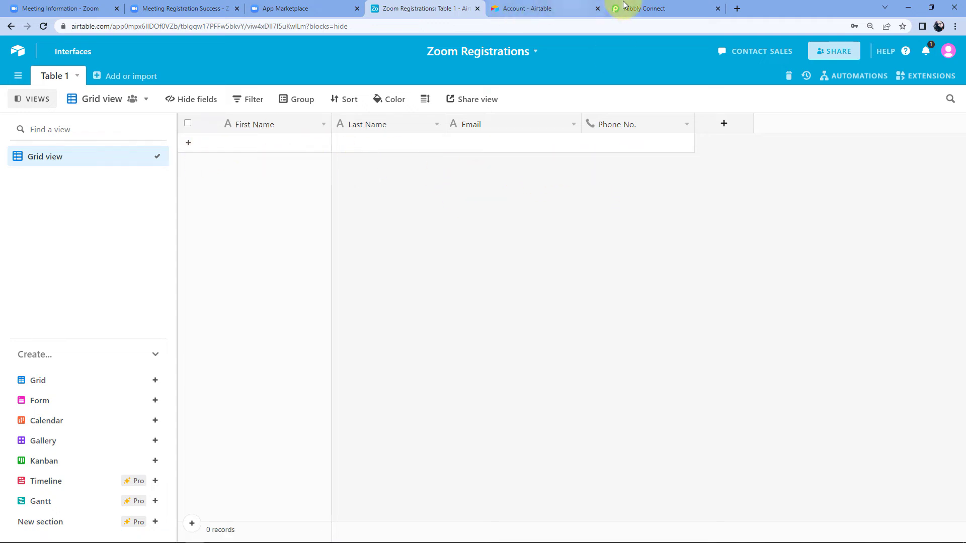
{"action": "left_click", "coordinate": [653, 8]}
{"action": "type", "text": "Z"}
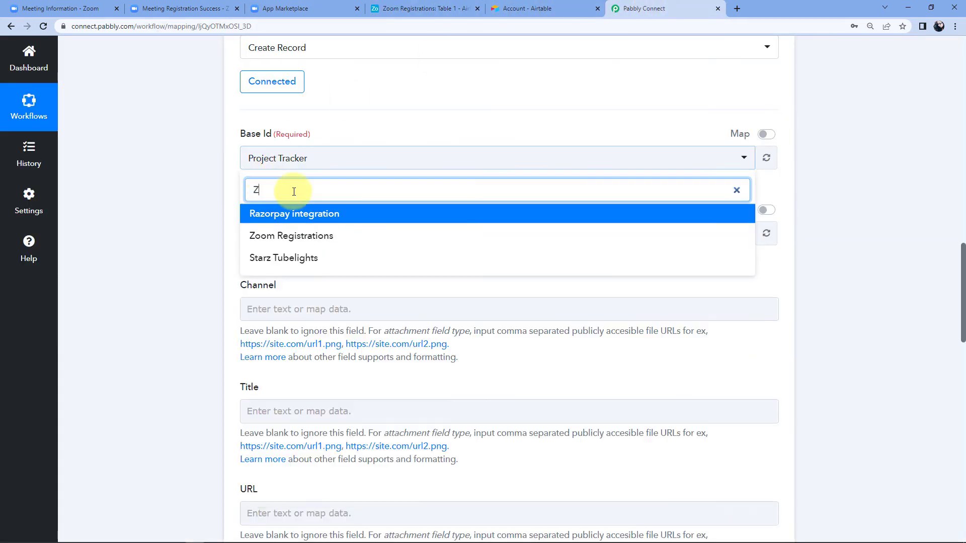
{"action": "left_click", "coordinate": [321, 237]}
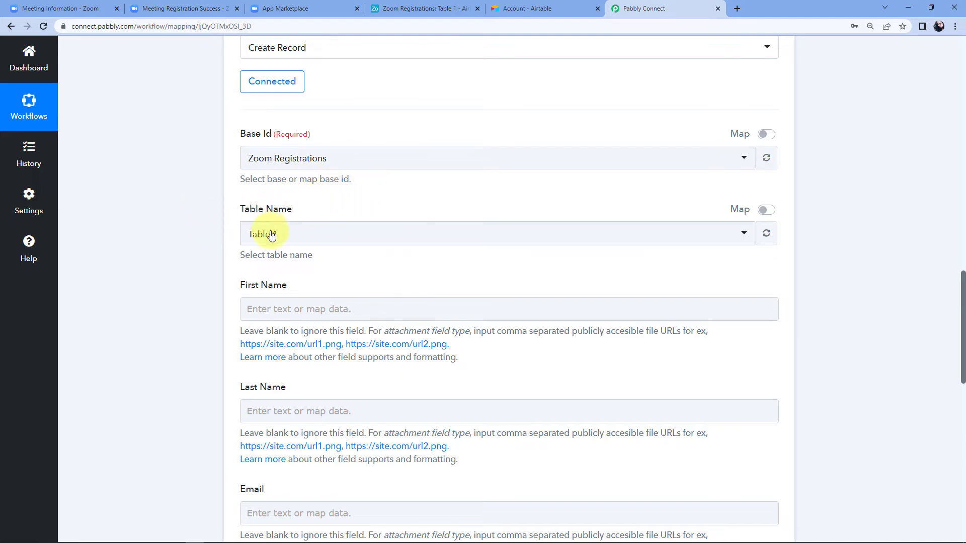
Set the Table Name to Table 1.
{"action": "left_click", "coordinate": [560, 10]}
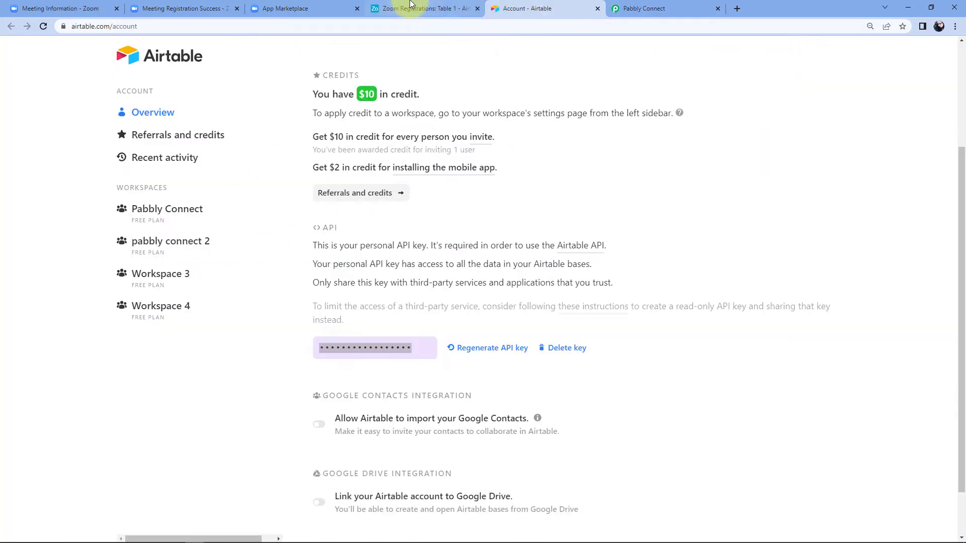
{"action": "left_click", "coordinate": [410, 8]}
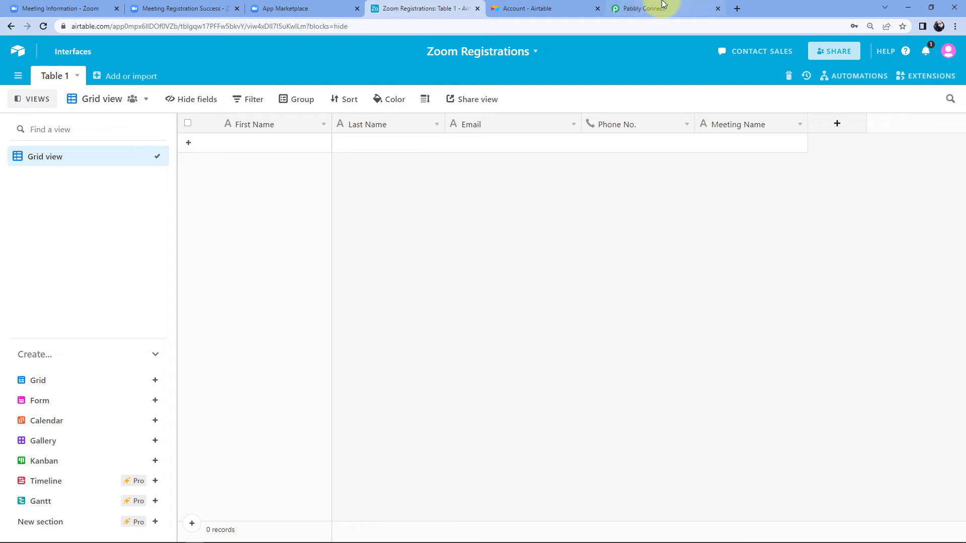
{"action": "left_click", "coordinate": [654, 9]}
{"action": "left_click", "coordinate": [306, 247]}
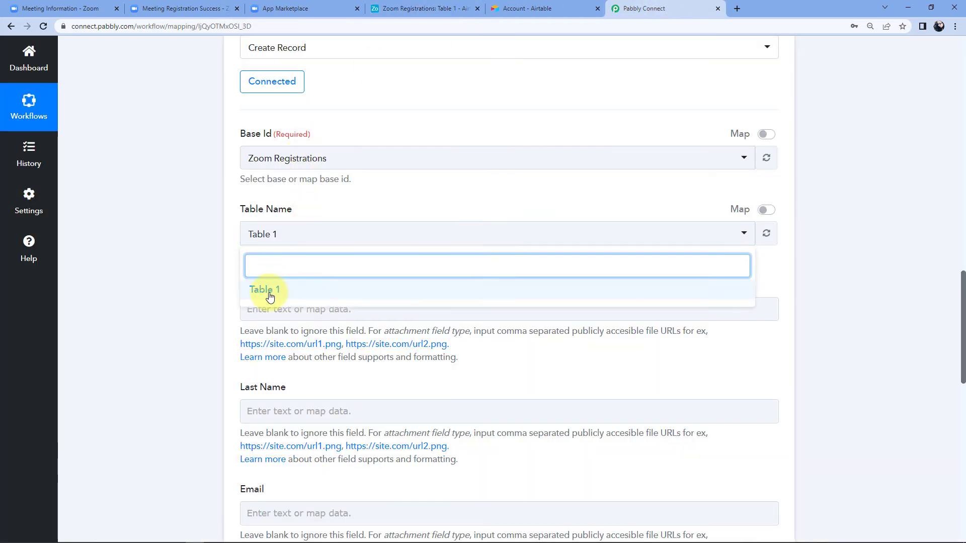
{"action": "left_click", "coordinate": [265, 293]}
{"action": "scroll", "coordinate": [355, 266], "scroll_direction": "down", "scroll_amount": 3}
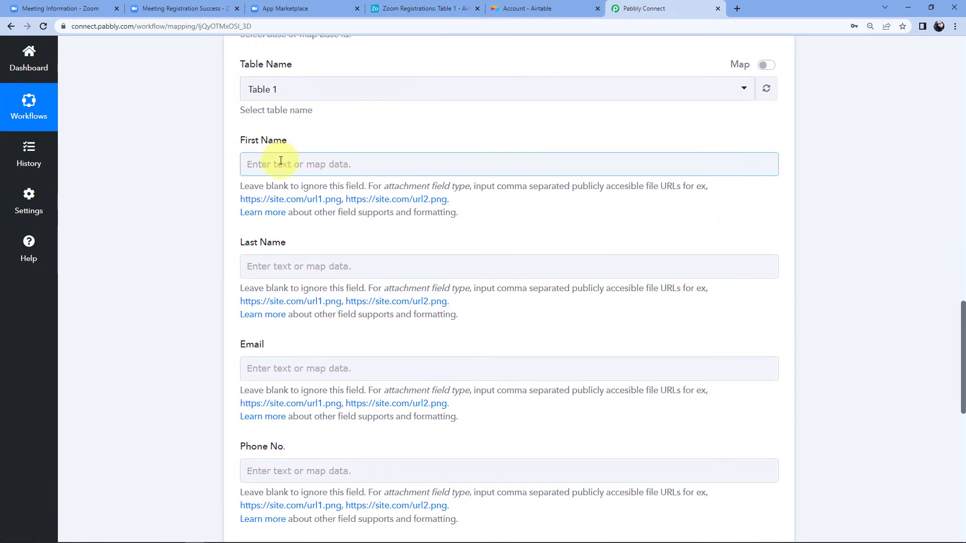
{"action": "left_click", "coordinate": [436, 6]}
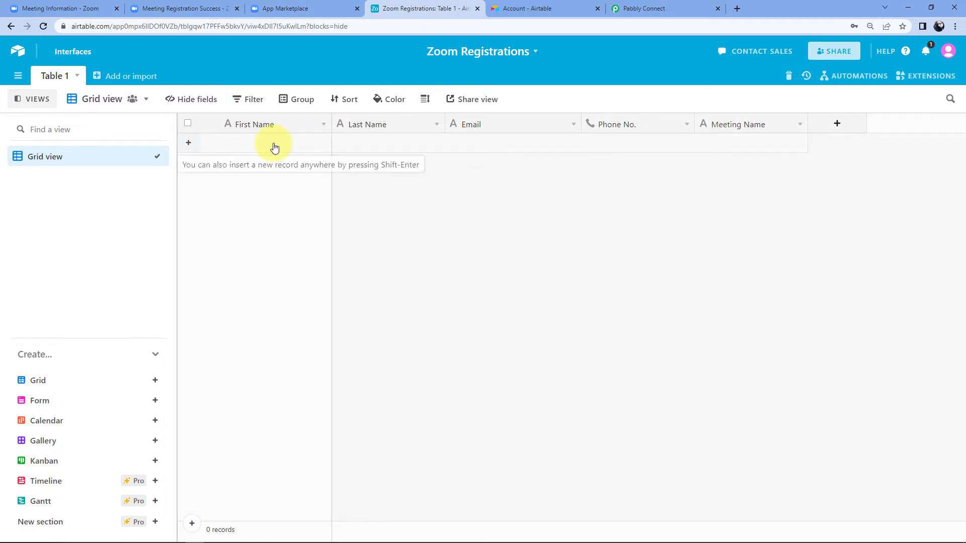
{"action": "left_click", "coordinate": [653, 8]}
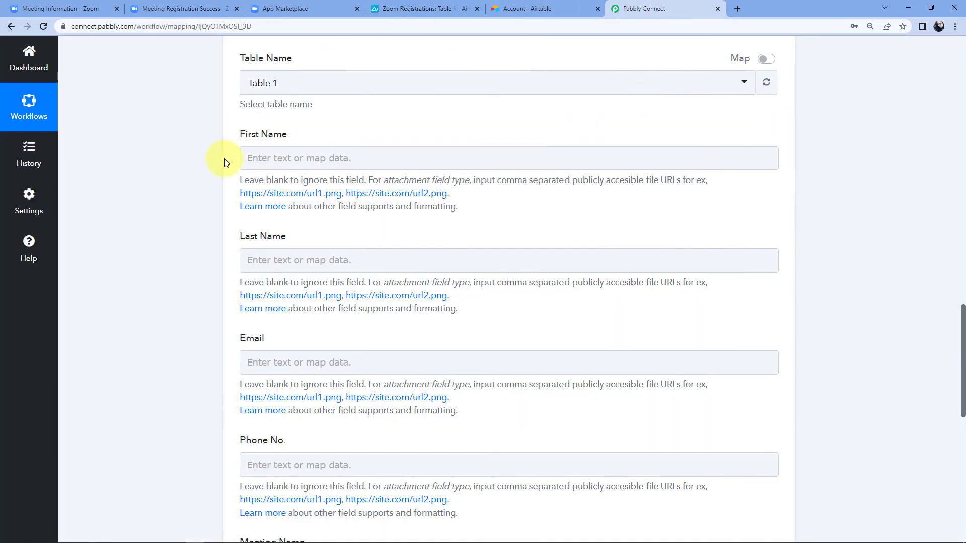
{"action": "scroll", "coordinate": [298, 125], "scroll_direction": "down", "scroll_amount": 1}
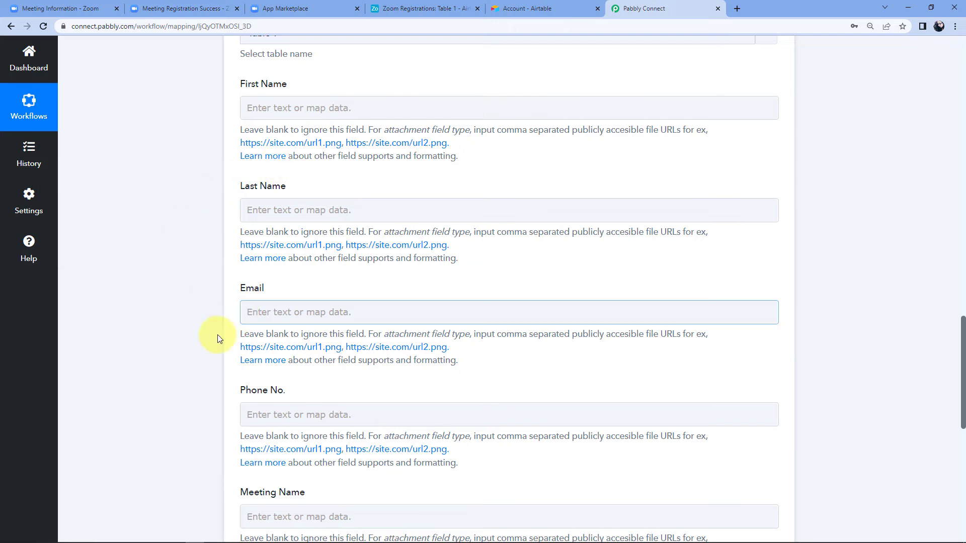
{"action": "scroll", "coordinate": [214, 338], "scroll_direction": "down", "scroll_amount": 1}
{"action": "scroll", "coordinate": [214, 342], "scroll_direction": "up", "scroll_amount": 5}
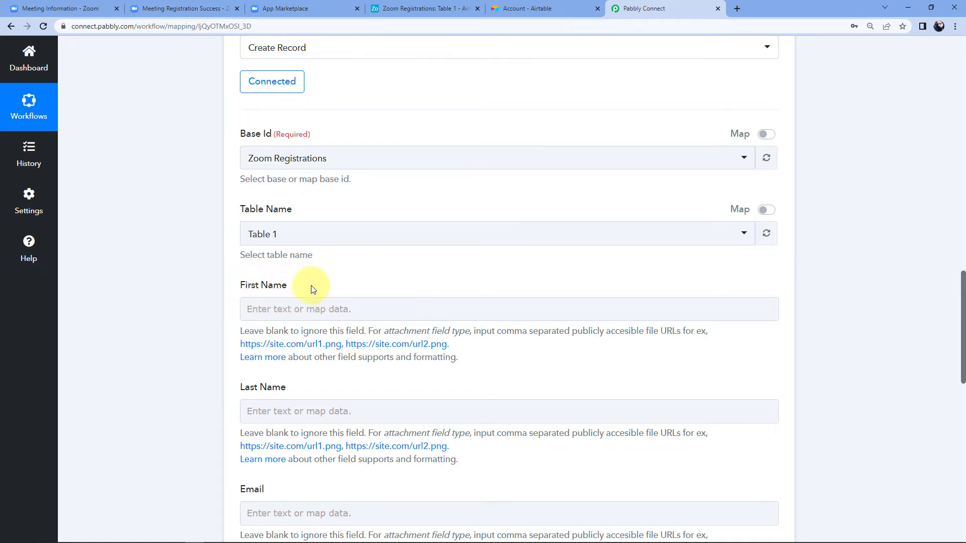
{"action": "scroll", "coordinate": [478, 250], "scroll_direction": "up", "scroll_amount": 15}
{"action": "scroll", "coordinate": [559, 365], "scroll_direction": "up", "scroll_amount": 5}
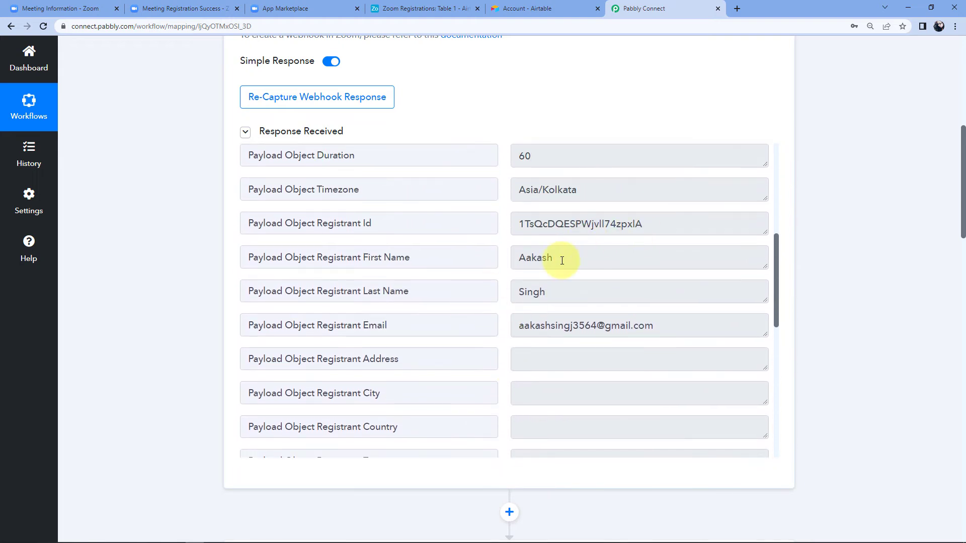
{"action": "left_click_drag", "start_coordinate": [564, 261], "coordinate": [511, 258]}
{"action": "scroll", "coordinate": [834, 244], "scroll_direction": "down", "scroll_amount": 6}
{"action": "scroll", "coordinate": [833, 243], "scroll_direction": "down", "scroll_amount": 7}
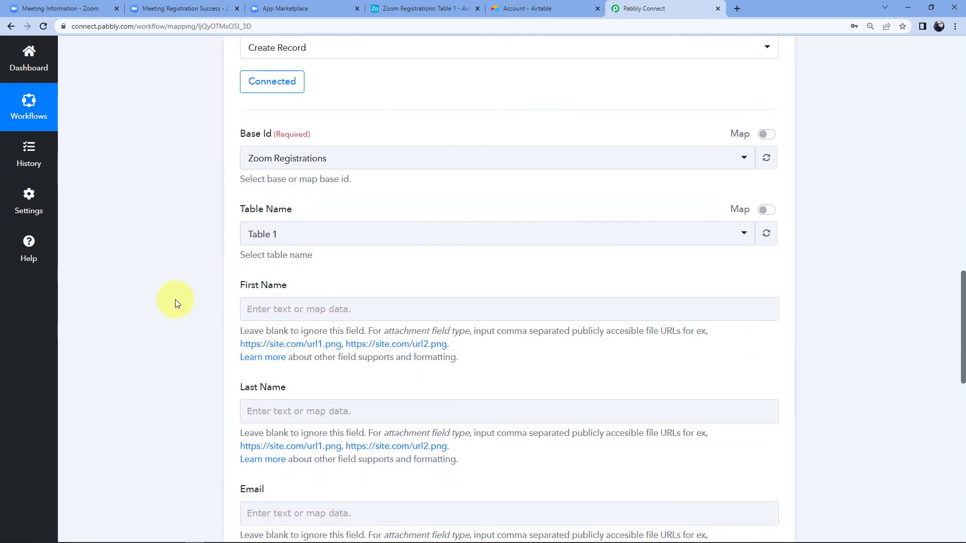
{"action": "scroll", "coordinate": [280, 294], "scroll_direction": "down", "scroll_amount": 1}
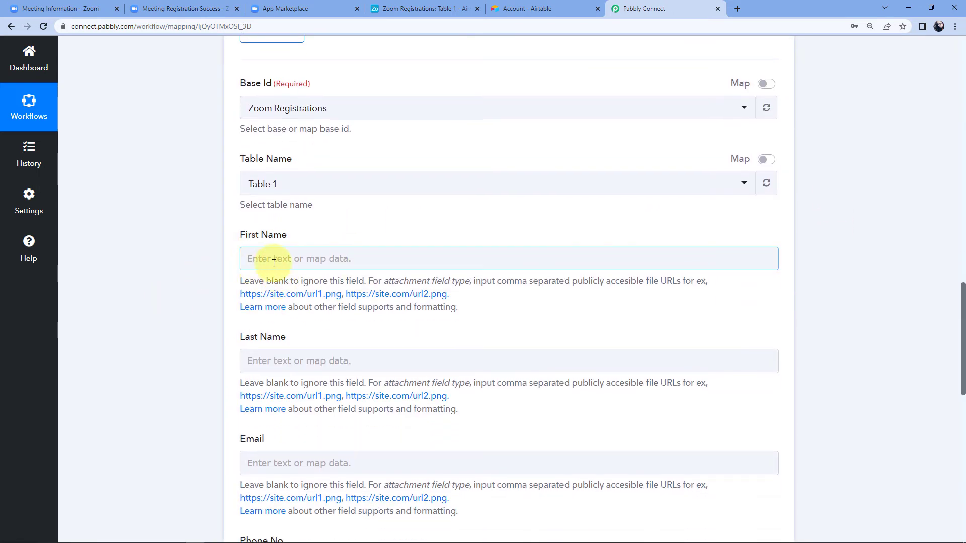
Map First Name and Last Name to the Zoom registrant's first and last name.
{"action": "left_click", "coordinate": [254, 258]}
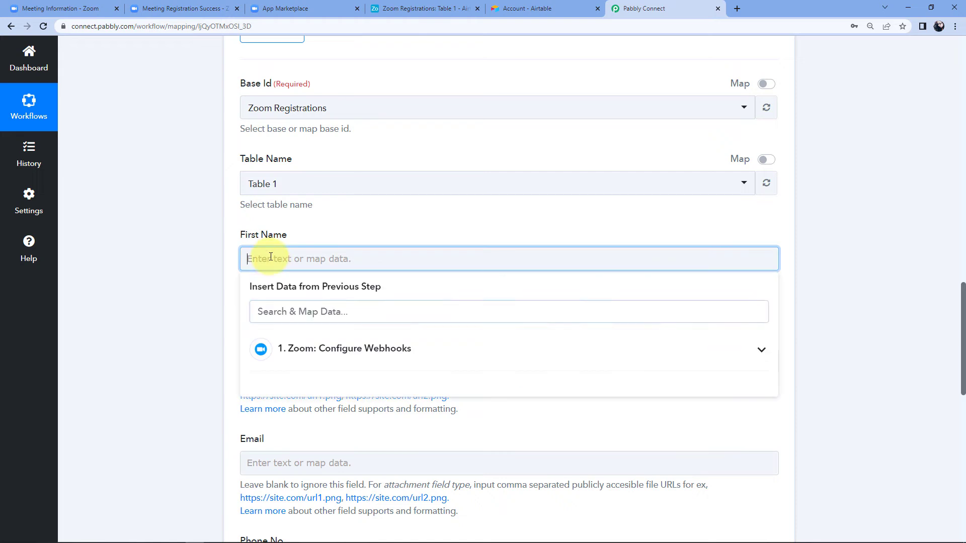
{"action": "left_click", "coordinate": [345, 350]}
{"action": "scroll", "coordinate": [167, 279], "scroll_direction": "down", "scroll_amount": 1}
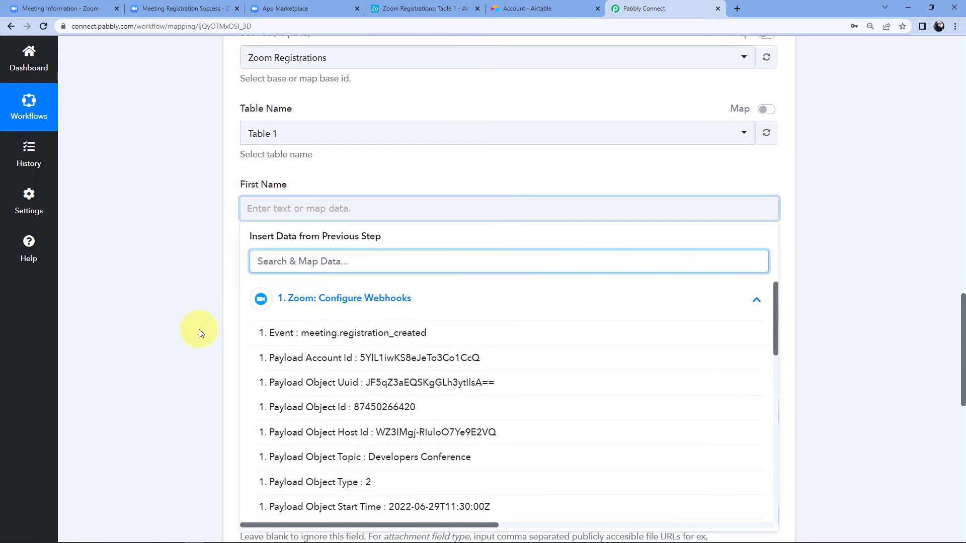
{"action": "scroll", "coordinate": [211, 375], "scroll_direction": "down", "scroll_amount": 1}
{"action": "scroll", "coordinate": [399, 308], "scroll_direction": "down", "scroll_amount": 3}
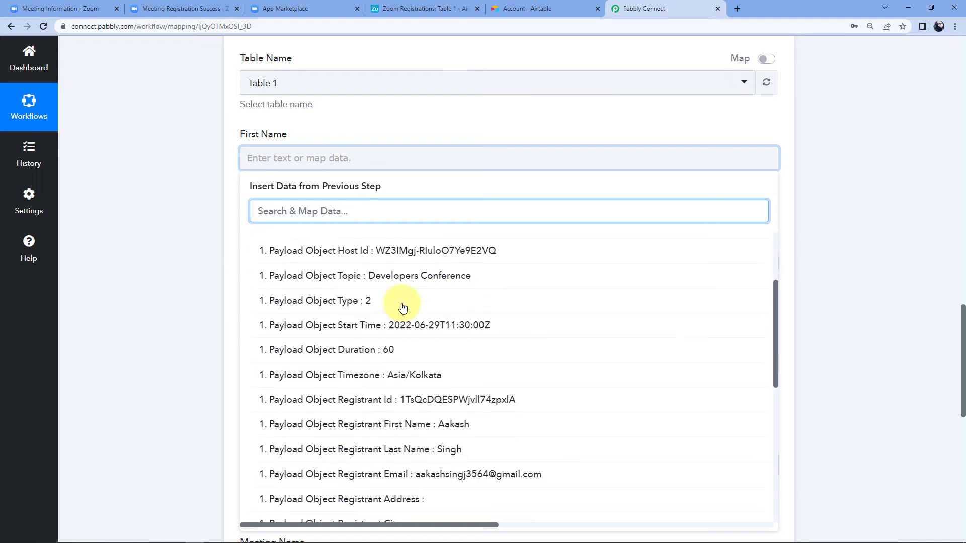
{"action": "scroll", "coordinate": [402, 308], "scroll_direction": "down", "scroll_amount": 2}
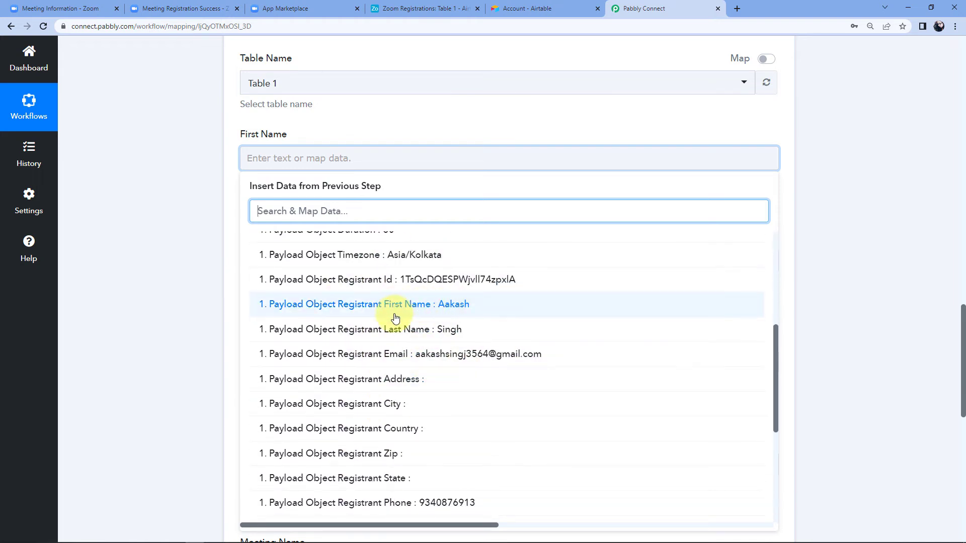
{"action": "left_click", "coordinate": [418, 308]}
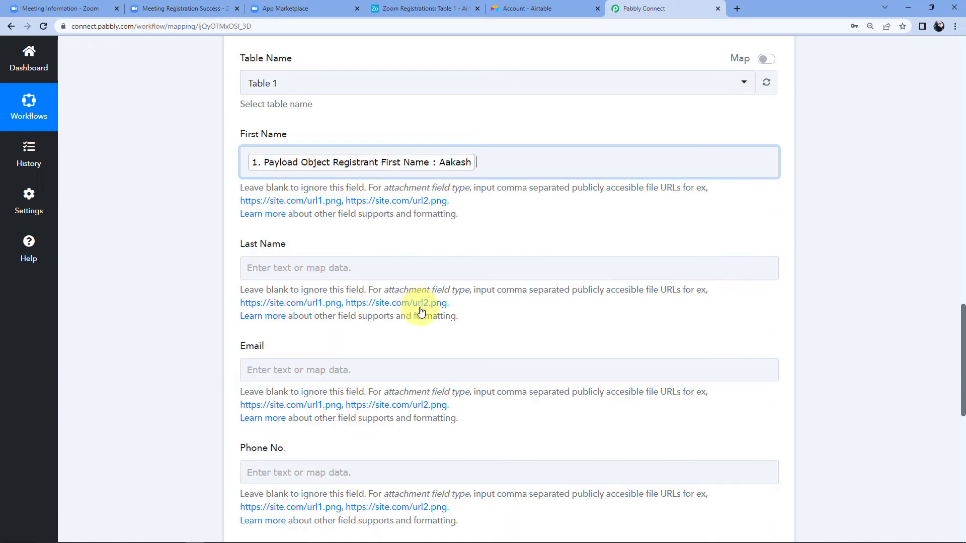
{"action": "left_click", "coordinate": [217, 200]}
{"action": "scroll", "coordinate": [242, 197], "scroll_direction": "down", "scroll_amount": 1}
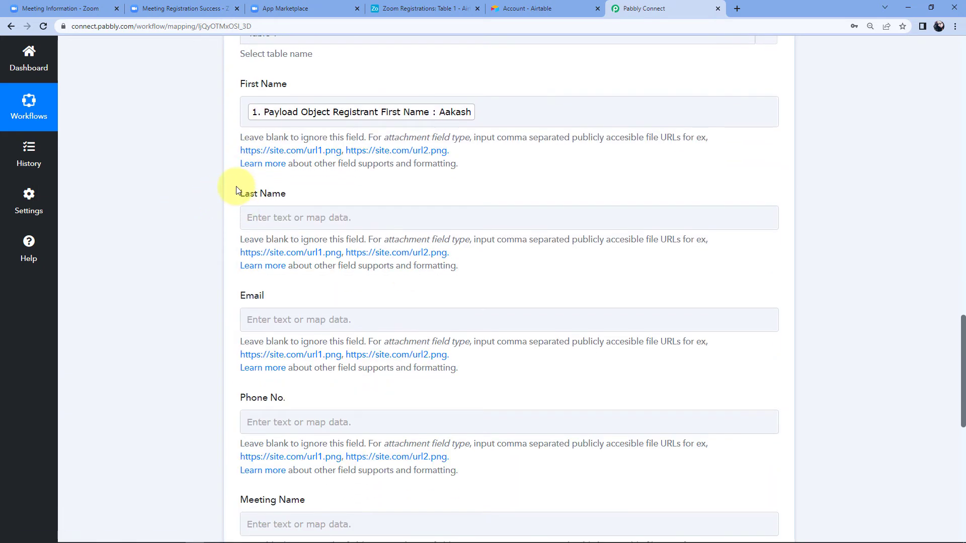
{"action": "left_click", "coordinate": [317, 218]}
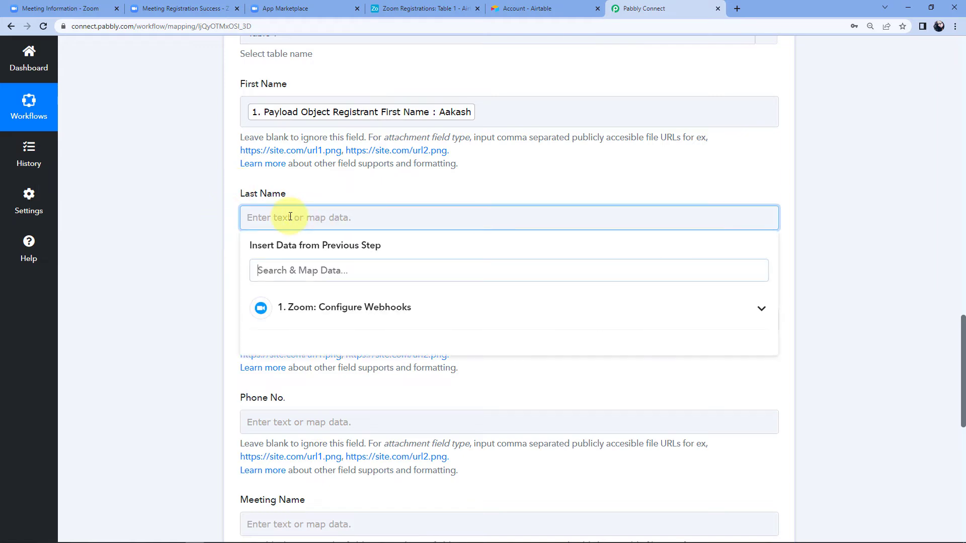
{"action": "left_click", "coordinate": [366, 322]}
{"action": "scroll", "coordinate": [395, 393], "scroll_direction": "down", "scroll_amount": 8}
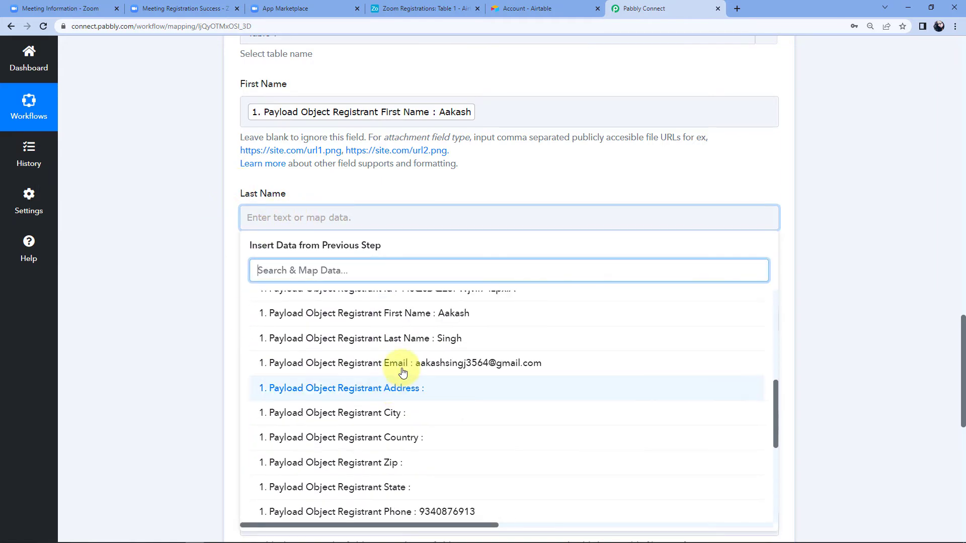
{"action": "left_click", "coordinate": [424, 342]}
{"action": "left_click", "coordinate": [203, 259]}
Map Email, Phone No. and Meeting Name to the registrant's email, phone and meeting topic.
{"action": "scroll", "coordinate": [203, 260], "scroll_direction": "down", "scroll_amount": 3}
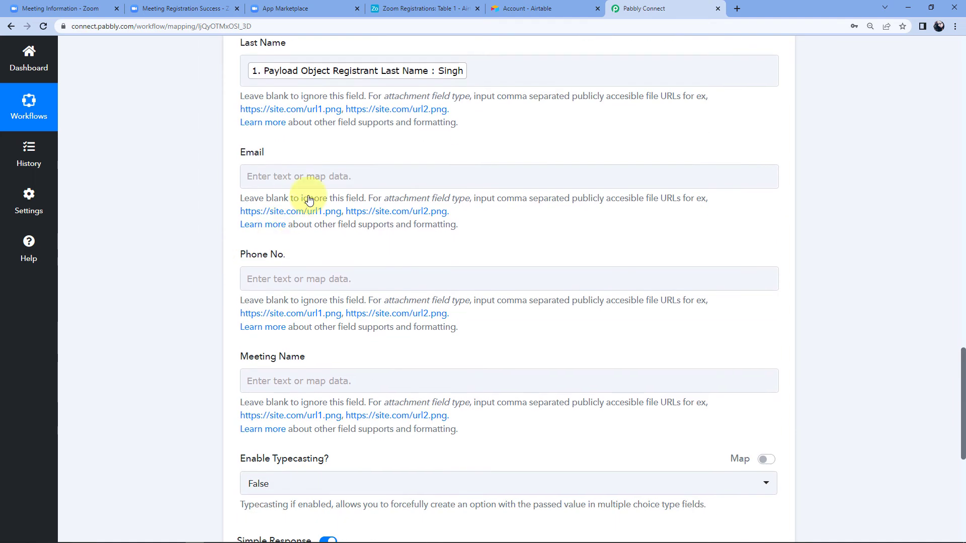
{"action": "left_click", "coordinate": [302, 175]}
{"action": "left_click", "coordinate": [339, 274]}
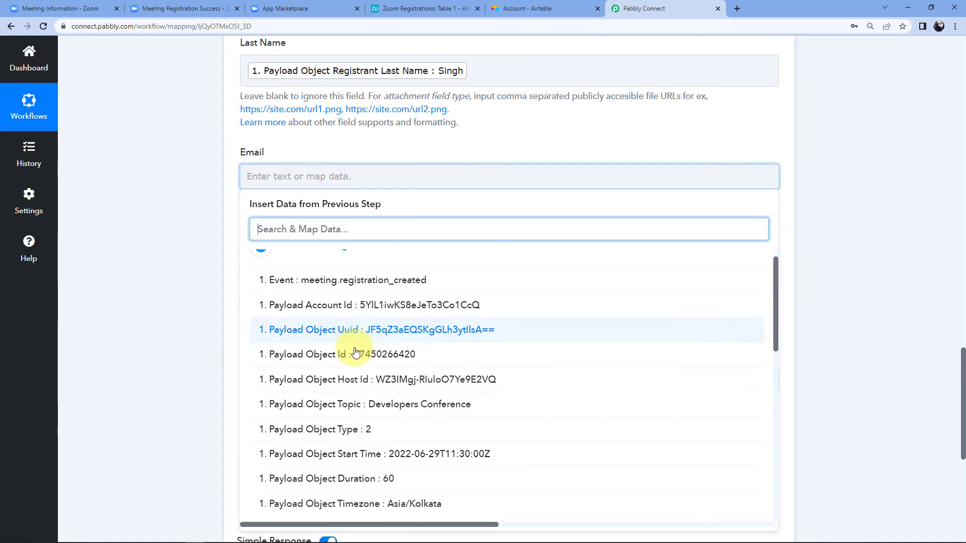
{"action": "scroll", "coordinate": [354, 351], "scroll_direction": "down", "scroll_amount": 4}
{"action": "scroll", "coordinate": [355, 351], "scroll_direction": "down", "scroll_amount": 2}
{"action": "left_click", "coordinate": [447, 372]}
{"action": "left_click", "coordinate": [178, 292]}
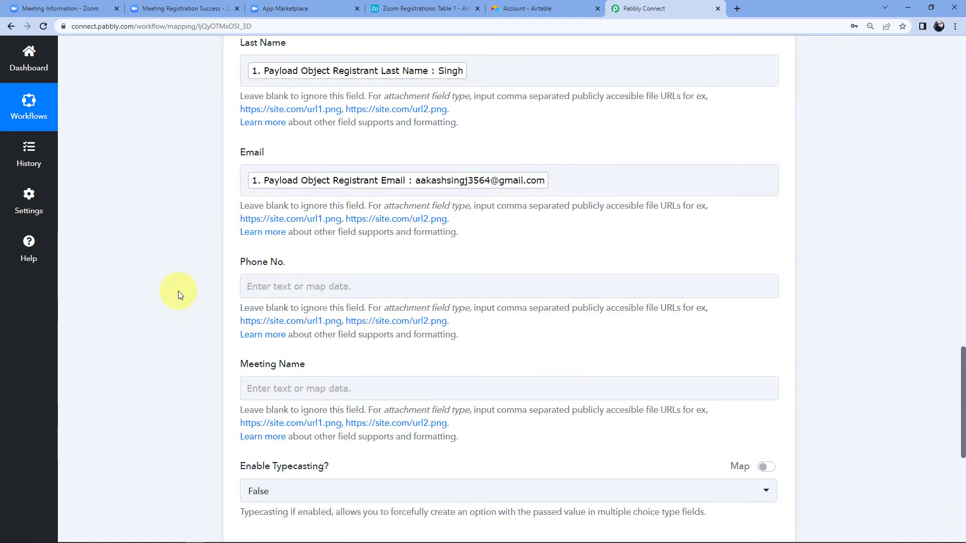
{"action": "scroll", "coordinate": [178, 291], "scroll_direction": "down", "scroll_amount": 1}
{"action": "left_click", "coordinate": [276, 230]}
{"action": "left_click", "coordinate": [322, 325]}
{"action": "scroll", "coordinate": [379, 369], "scroll_direction": "down", "scroll_amount": 5}
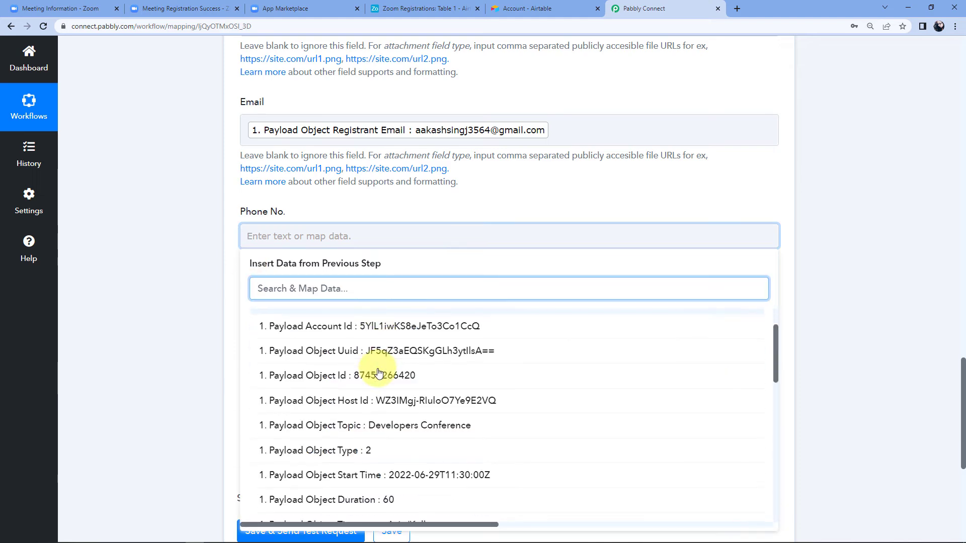
{"action": "scroll", "coordinate": [379, 372], "scroll_direction": "down", "scroll_amount": 3}
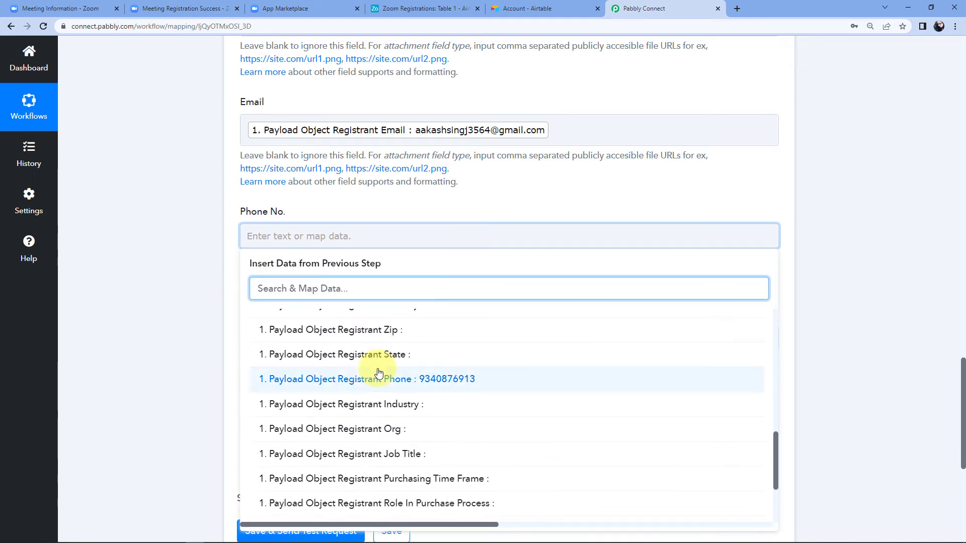
{"action": "left_click", "coordinate": [453, 381]}
{"action": "left_click", "coordinate": [188, 298]}
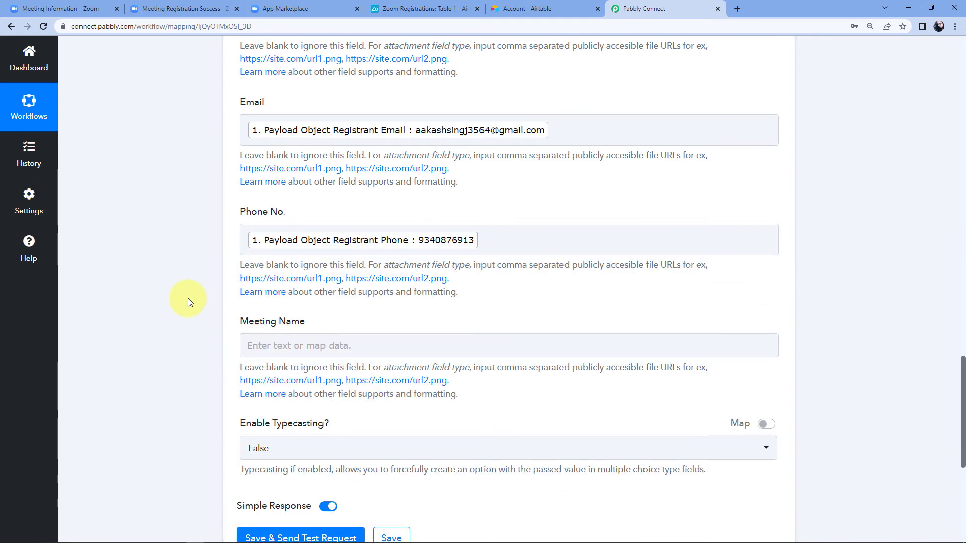
{"action": "scroll", "coordinate": [188, 298], "scroll_direction": "down", "scroll_amount": 1}
{"action": "left_click", "coordinate": [371, 243]}
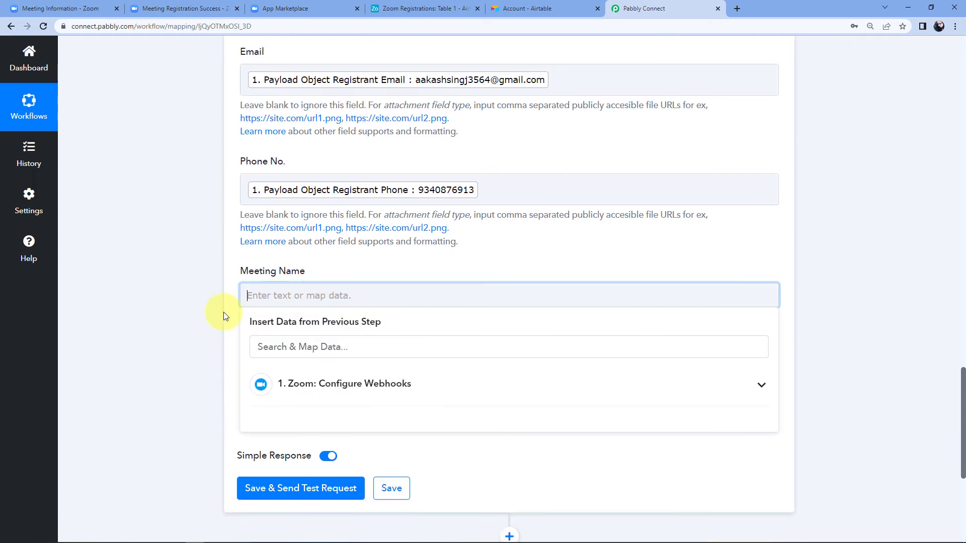
{"action": "left_click", "coordinate": [459, 355]}
{"action": "scroll", "coordinate": [204, 321], "scroll_direction": "down", "scroll_amount": 4}
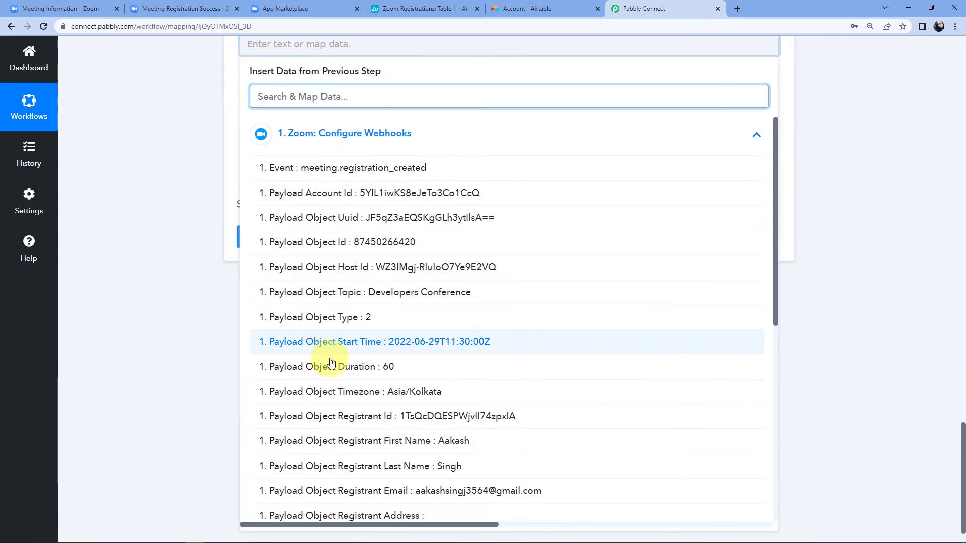
{"action": "left_click", "coordinate": [362, 301]}
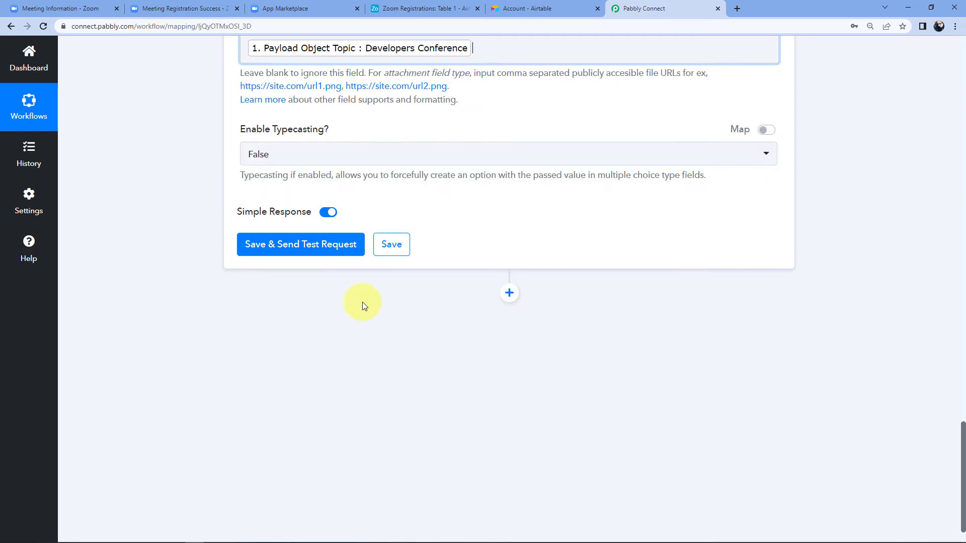
{"action": "scroll", "coordinate": [198, 222], "scroll_direction": "up", "scroll_amount": 9}
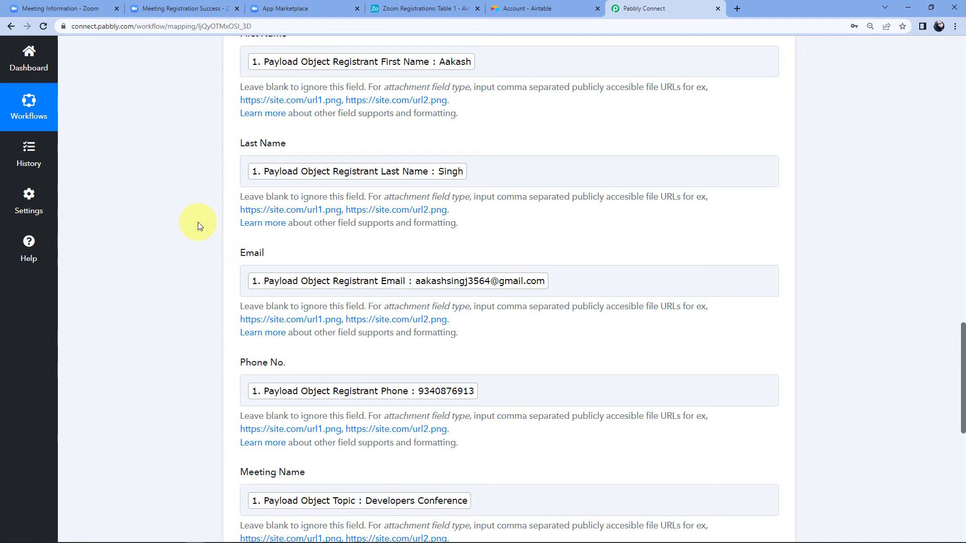
{"action": "scroll", "coordinate": [198, 223], "scroll_direction": "down", "scroll_amount": 7}
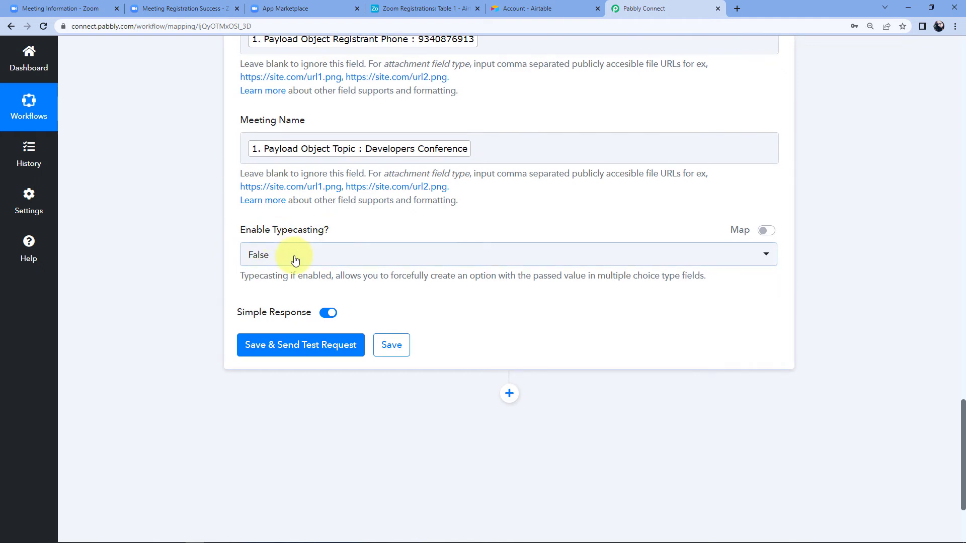
Keep Enable Typecasting at False and send a test request that creates an Airtable record.
{"action": "left_click", "coordinate": [298, 258]}
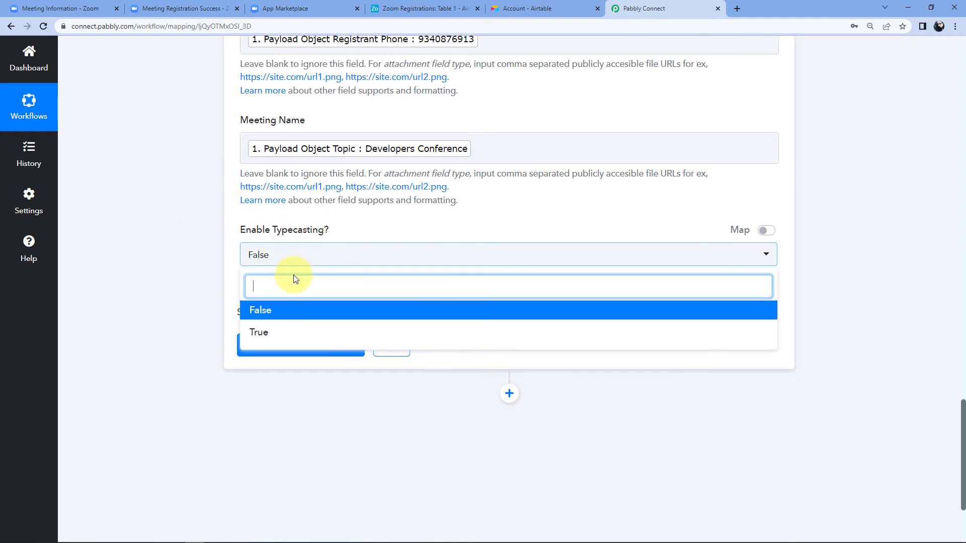
{"action": "left_click", "coordinate": [262, 316]}
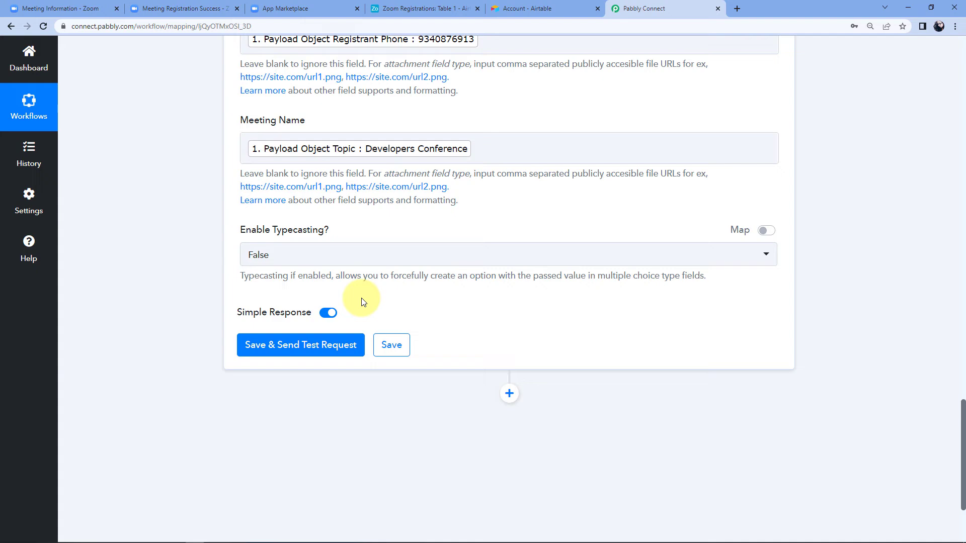
{"action": "left_click", "coordinate": [321, 352]}
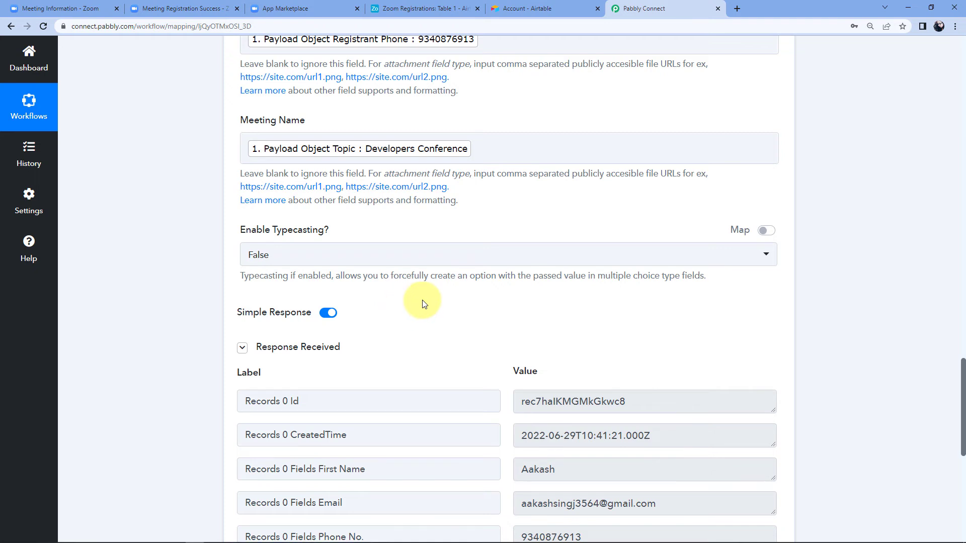
{"action": "scroll", "coordinate": [422, 303], "scroll_direction": "down", "scroll_amount": 3}
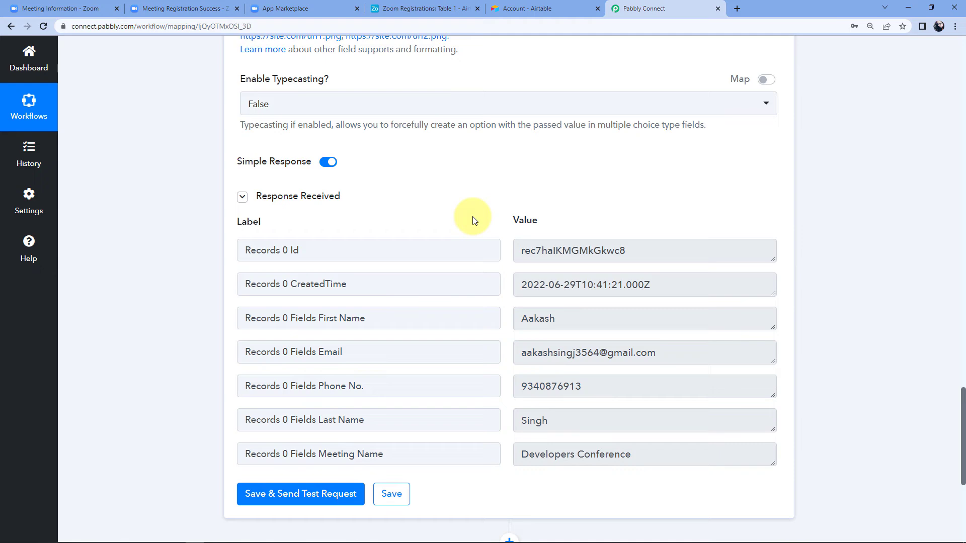
{"action": "scroll", "coordinate": [473, 220], "scroll_direction": "up", "scroll_amount": 6}
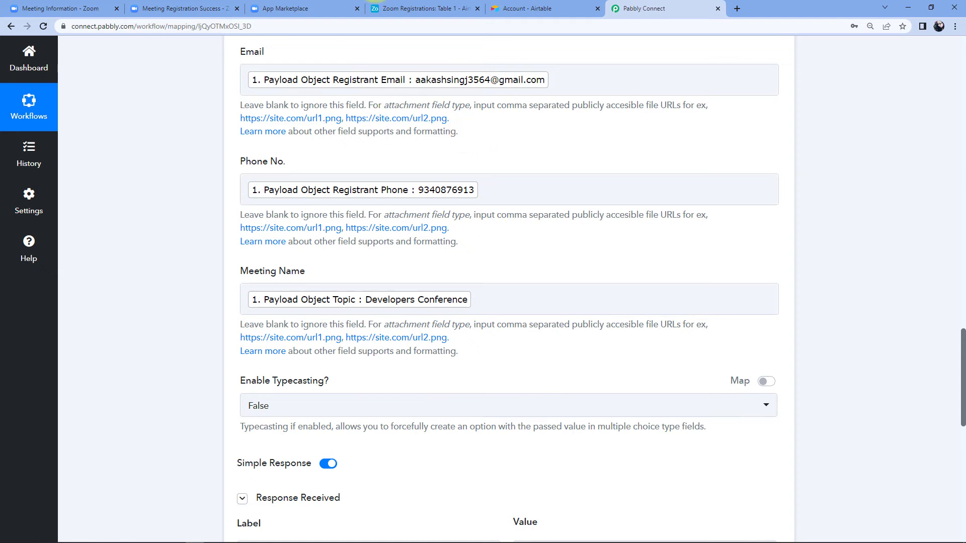
{"action": "left_click", "coordinate": [423, 9]}
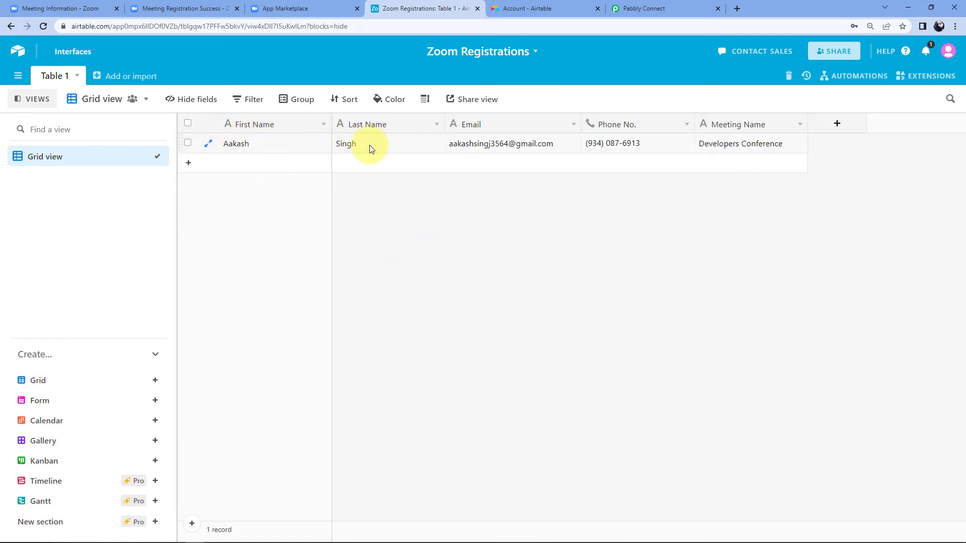
Confirm the Developers Conference record in Airtable, then return to the Zoom meeting page.
{"action": "left_click", "coordinate": [191, 5]}
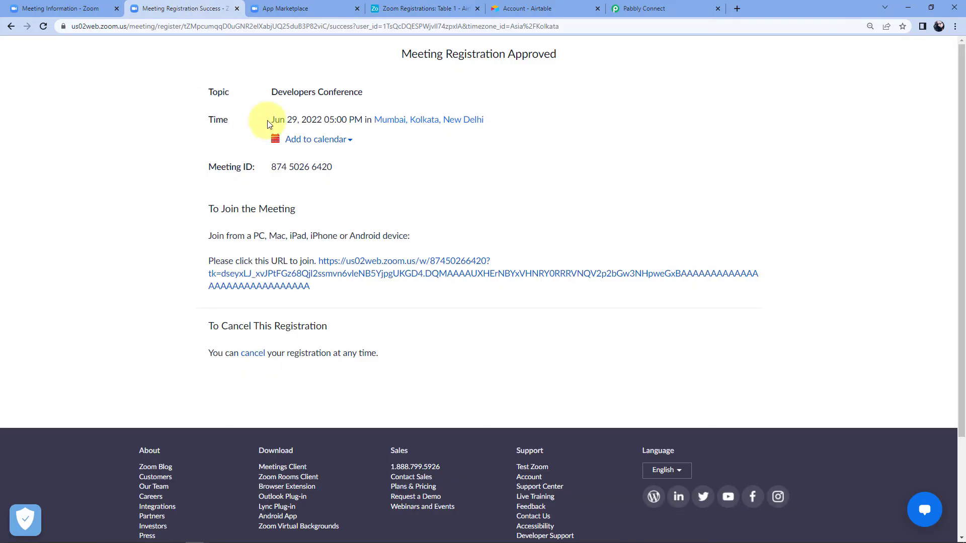
{"action": "left_click", "coordinate": [421, 10]}
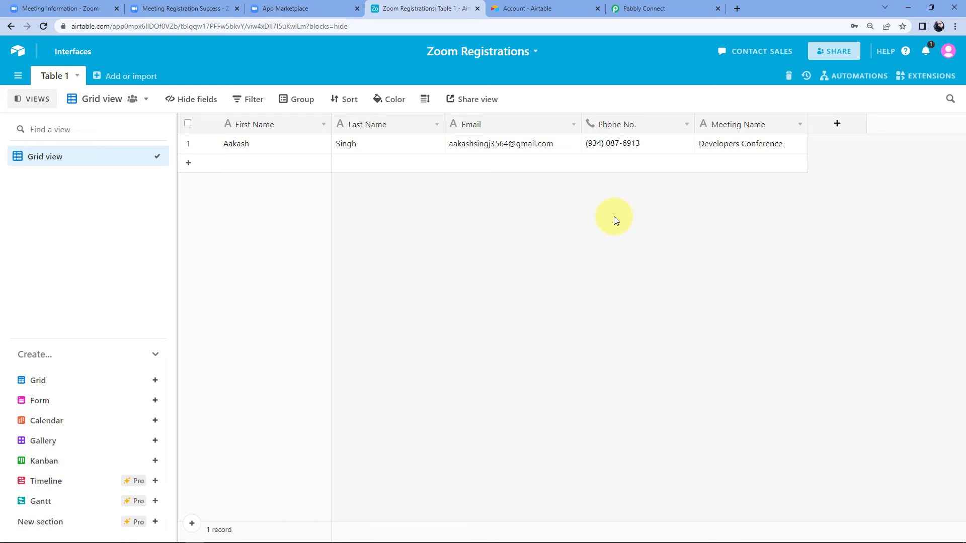
{"action": "left_click", "coordinate": [86, 8]}
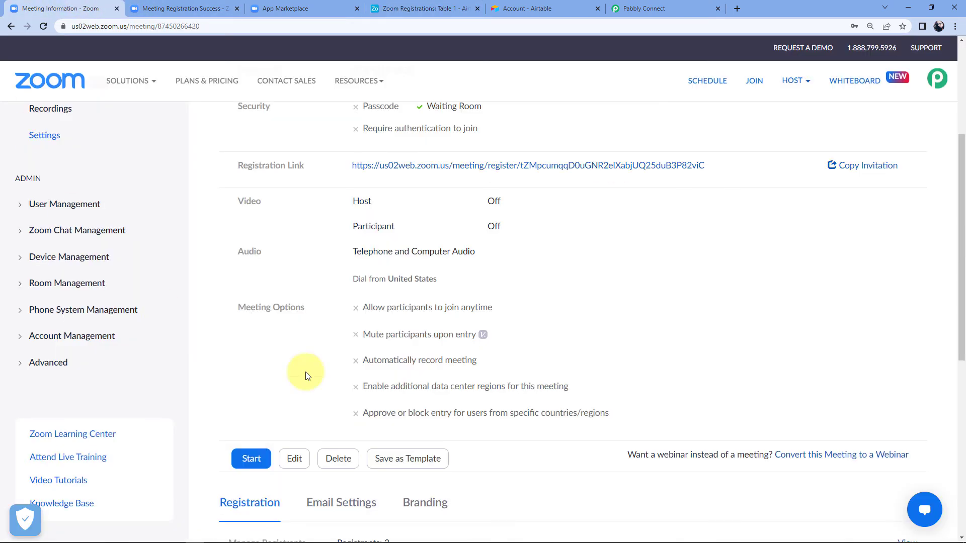
Open the registration form and enter a new registrant's first name, last name and e-mail.
{"action": "left_click", "coordinate": [455, 165]}
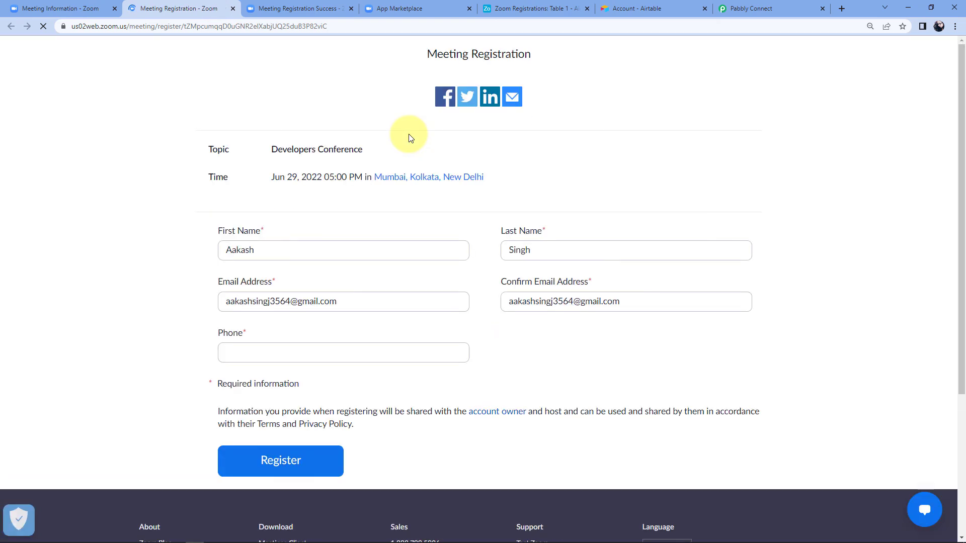
{"action": "left_click", "coordinate": [274, 249]}
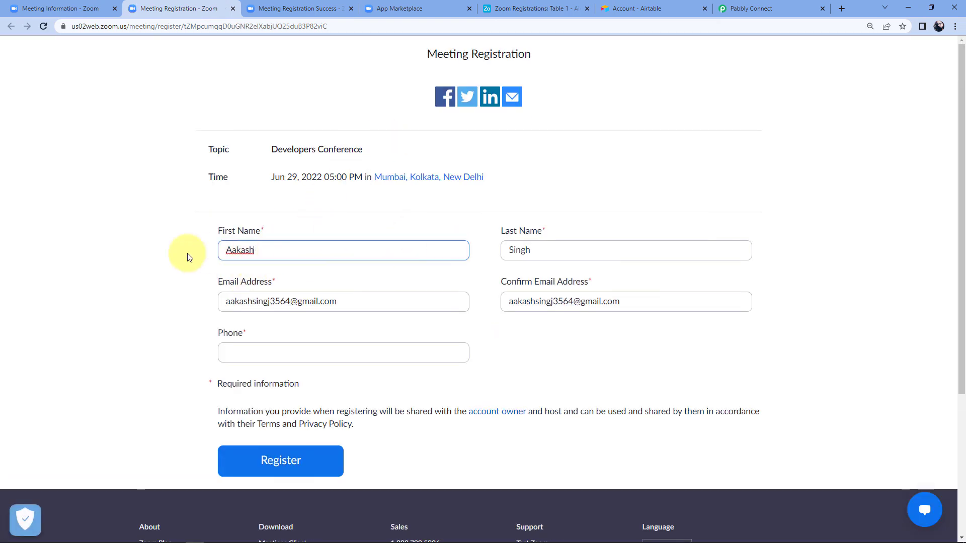
{"action": "key", "text": "ctrl+a"}
{"action": "key", "text": "Tab"}
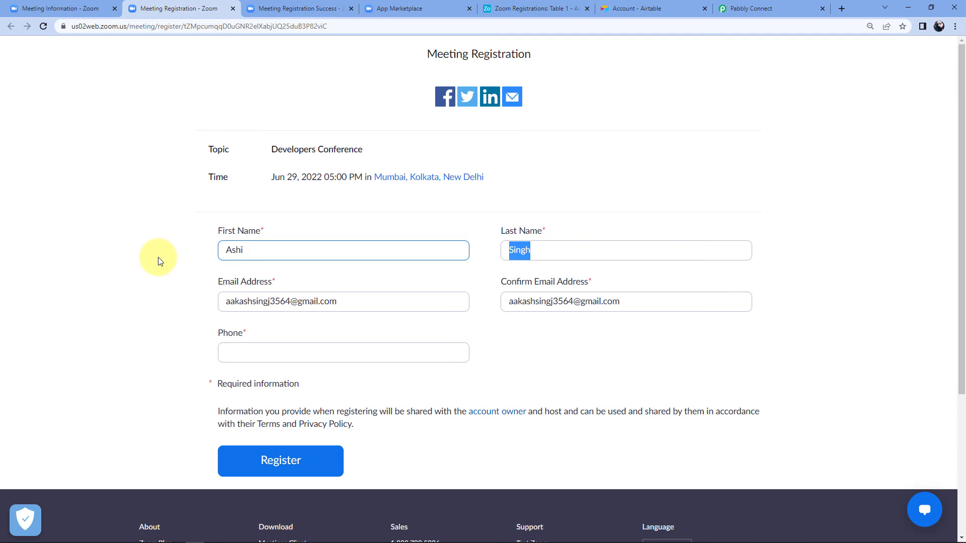
{"action": "key", "text": "Tab"}
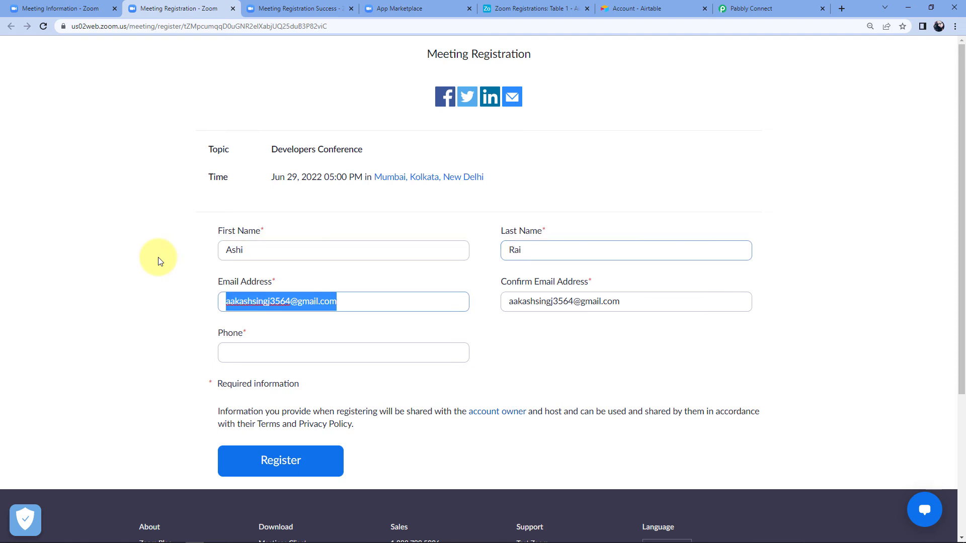
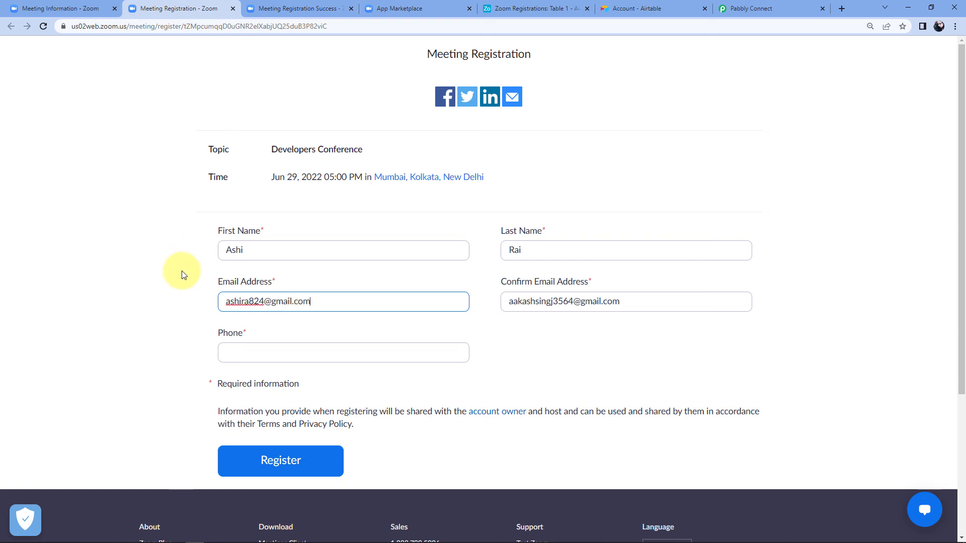
Correct the e-mail, repeat it in Confirm Email, add a phone number and register.
{"action": "left_click", "coordinate": [251, 300]}
{"action": "type", "text": "i"}
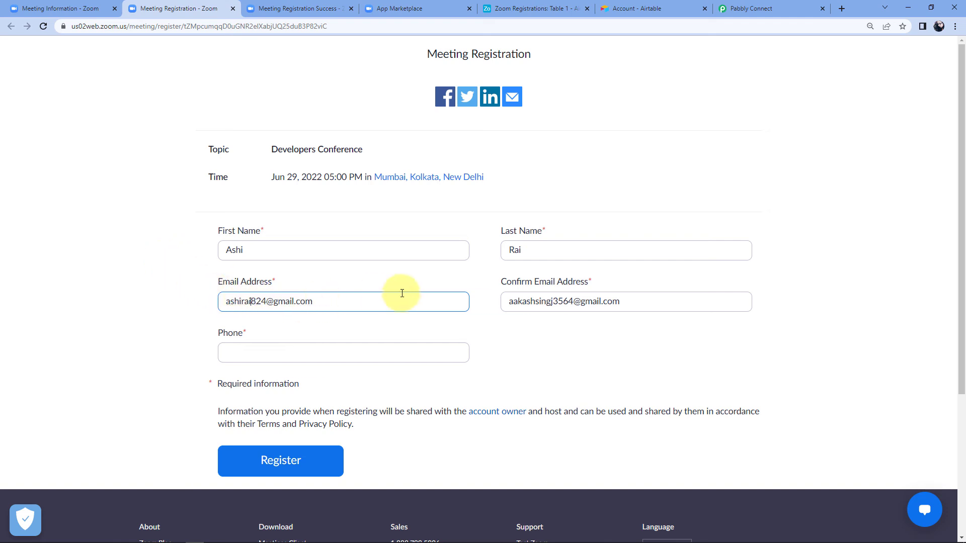
{"action": "left_click", "coordinate": [565, 300]}
{"action": "left_click", "coordinate": [371, 302]}
{"action": "triple_click", "coordinate": [371, 302]}
{"action": "key", "text": "ctrl+c"}
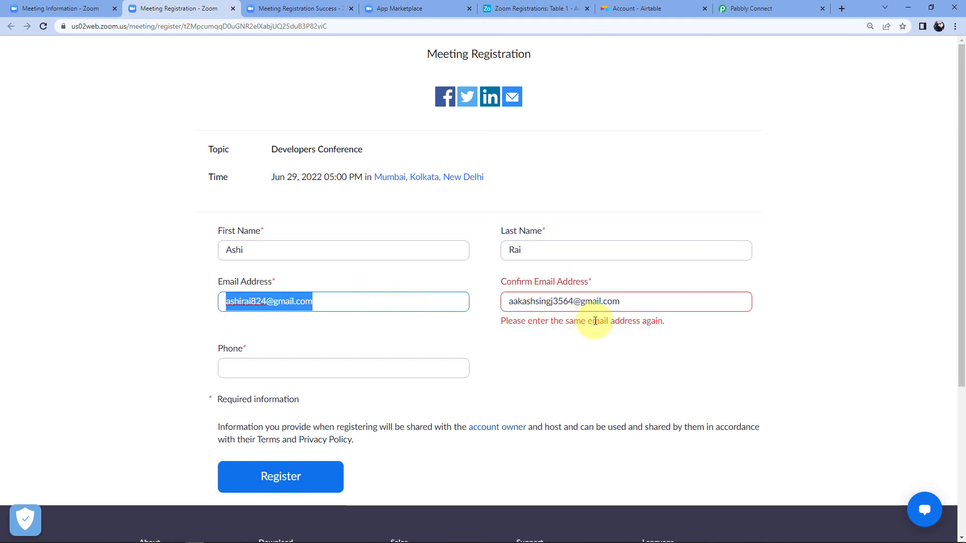
{"action": "triple_click", "coordinate": [650, 305]}
{"action": "key", "text": "ctrl+v"}
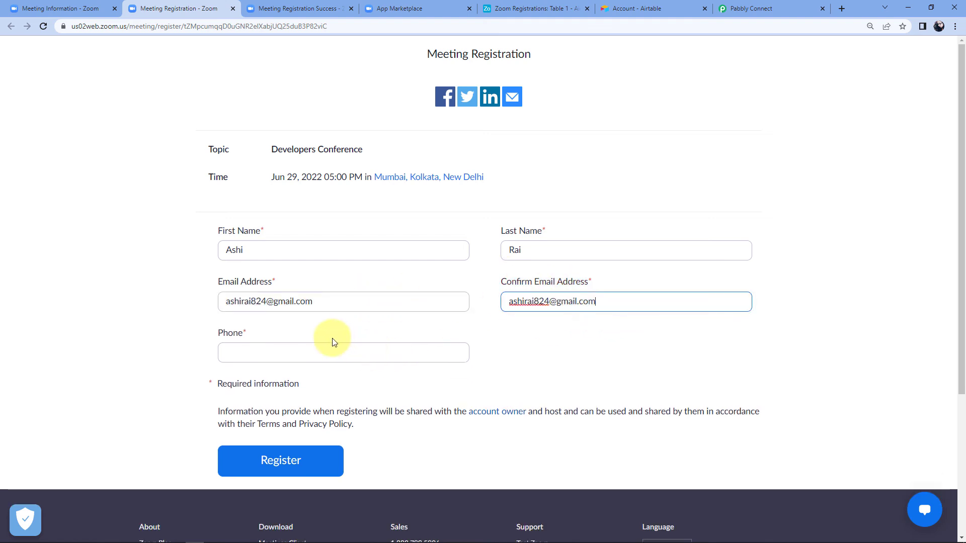
{"action": "left_click", "coordinate": [322, 350]}
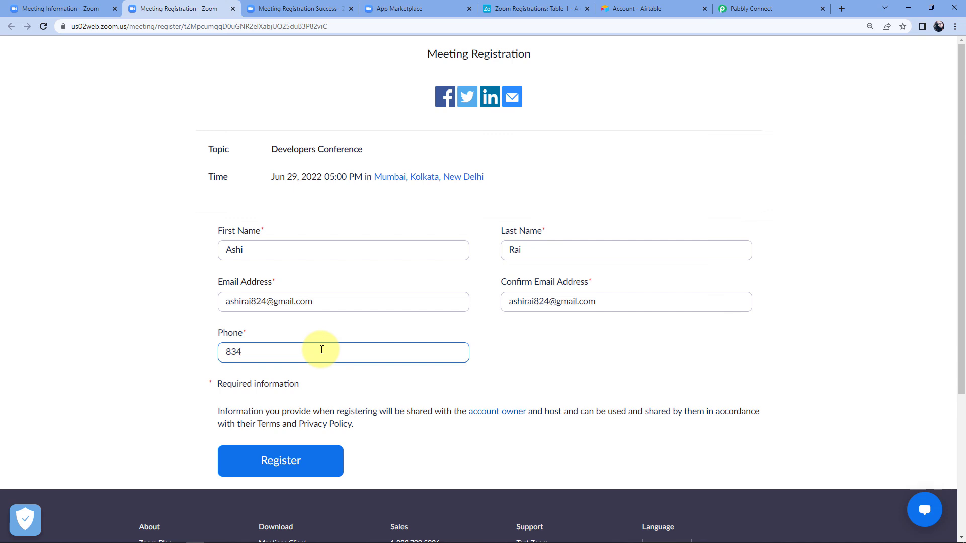
{"action": "left_click", "coordinate": [166, 354]}
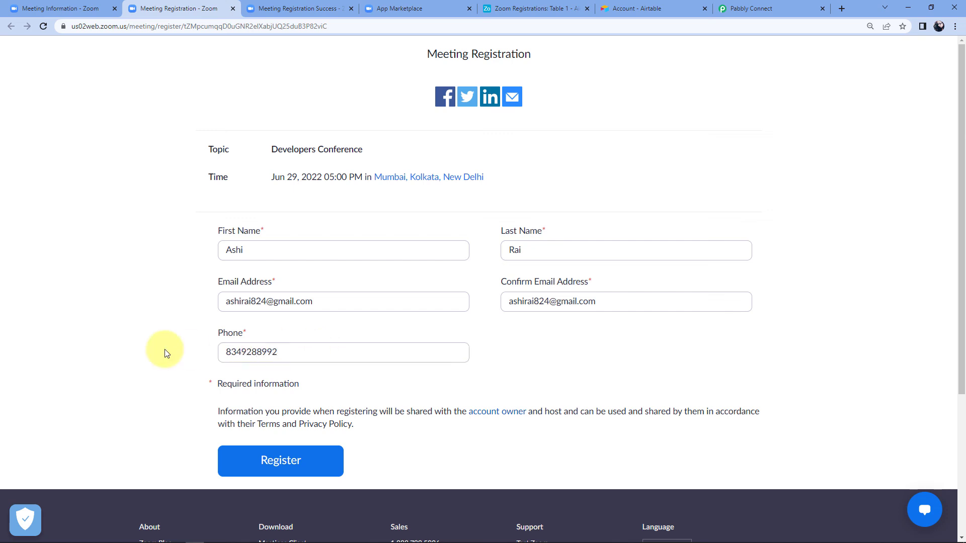
{"action": "left_click", "coordinate": [295, 477]}
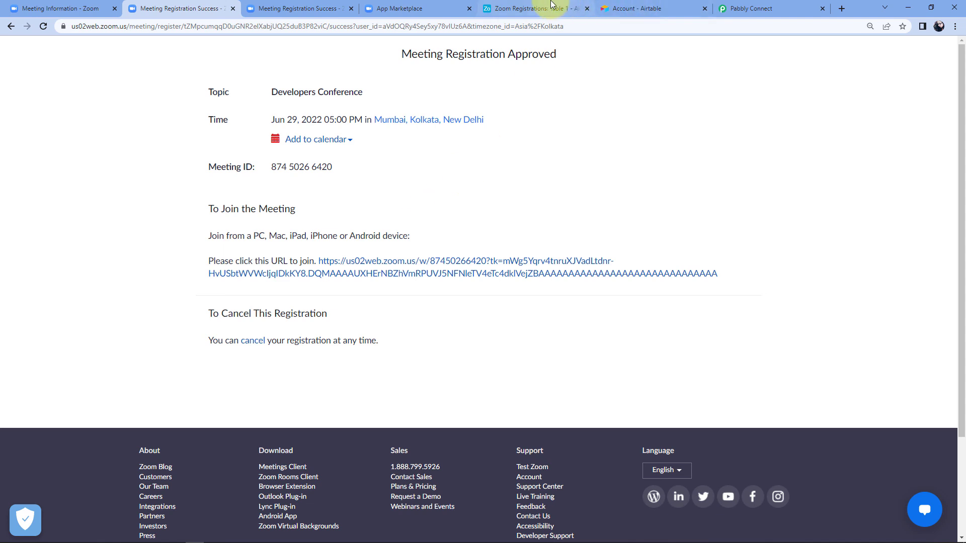
Check the Airtable table for the second registrant's new record.
{"action": "left_click", "coordinate": [533, 9]}
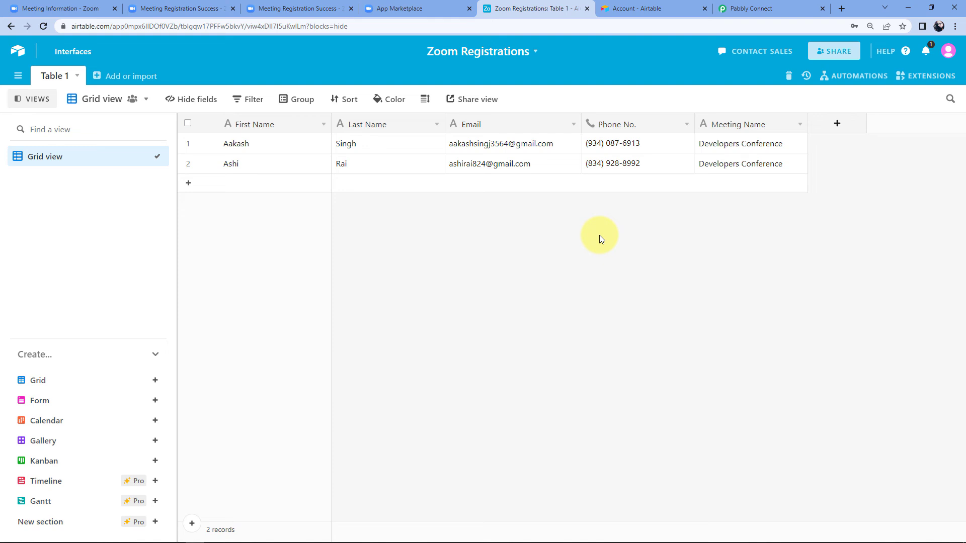
Return to the Zoom to Airtable workflow and collapse the Zoom trigger card to show it switched ON.
{"action": "left_click", "coordinate": [774, 9]}
{"action": "scroll", "coordinate": [854, 213], "scroll_direction": "up", "scroll_amount": 8}
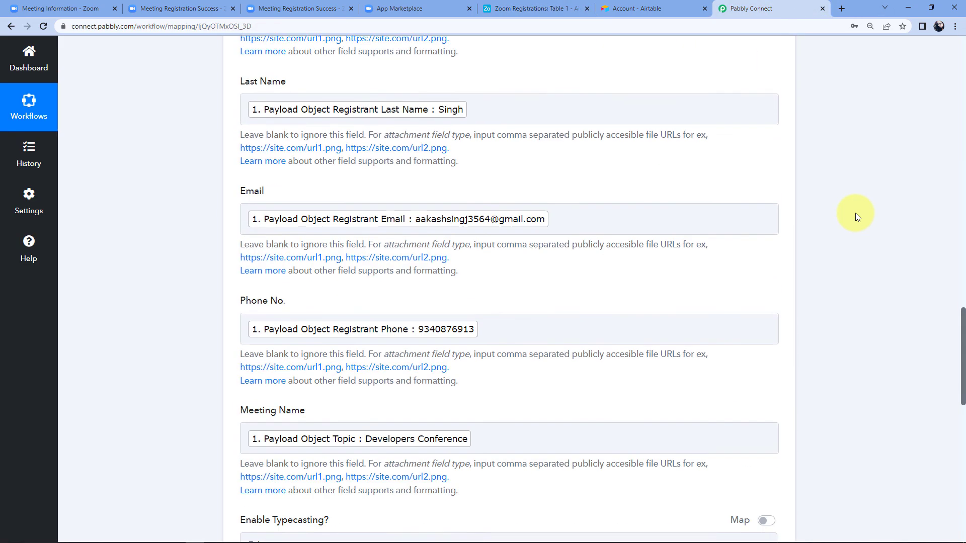
{"action": "scroll", "coordinate": [854, 213], "scroll_direction": "up", "scroll_amount": 5}
{"action": "scroll", "coordinate": [851, 226], "scroll_direction": "up", "scroll_amount": 15}
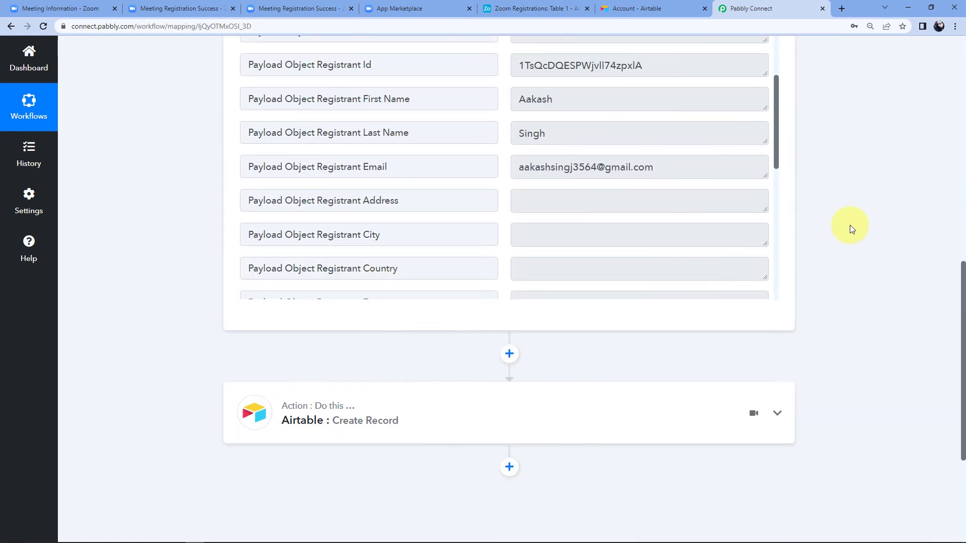
{"action": "scroll", "coordinate": [851, 231], "scroll_direction": "up", "scroll_amount": 5}
{"action": "left_click", "coordinate": [749, 162]}
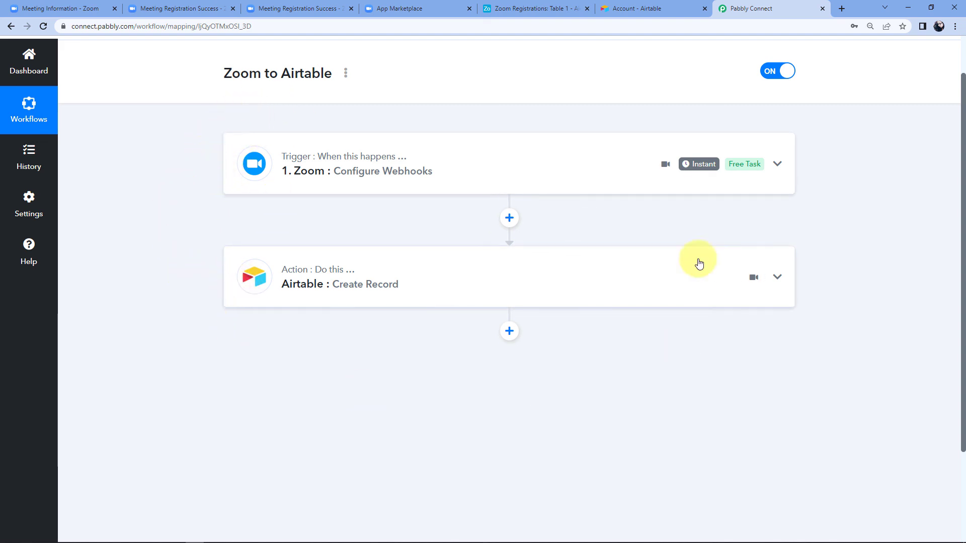
{"action": "scroll", "coordinate": [518, 136], "scroll_direction": "up", "scroll_amount": 2}
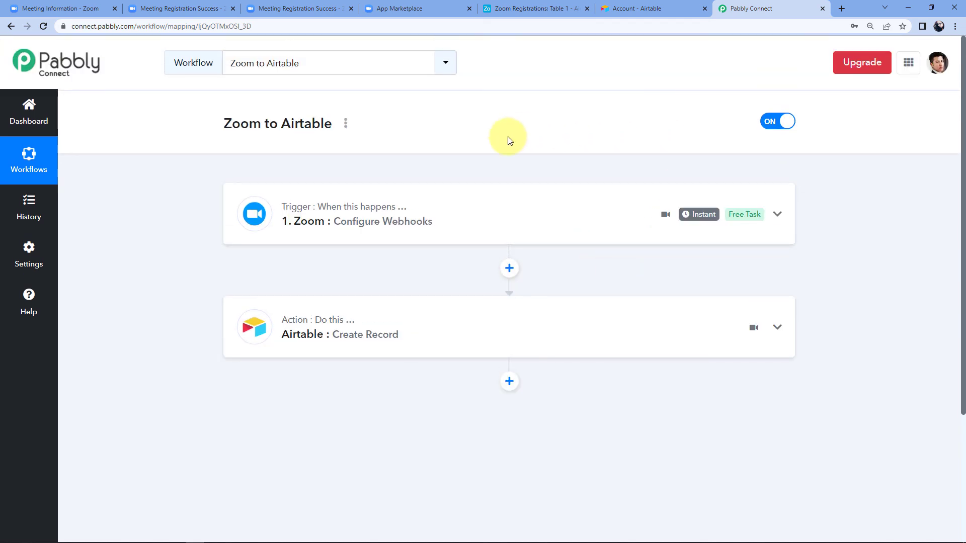